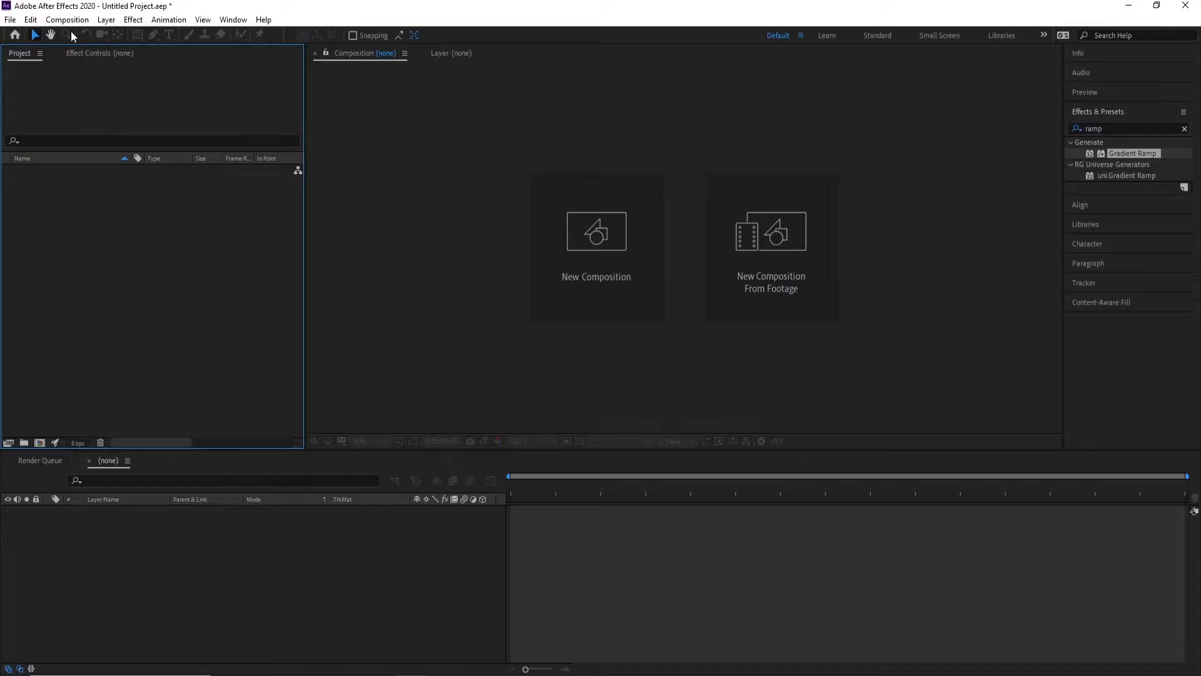
- Create a new composition named Petals, keeping the 1920 x 1080 size, 60 fps and 10-second duration
click(67, 19)
click(88, 28)
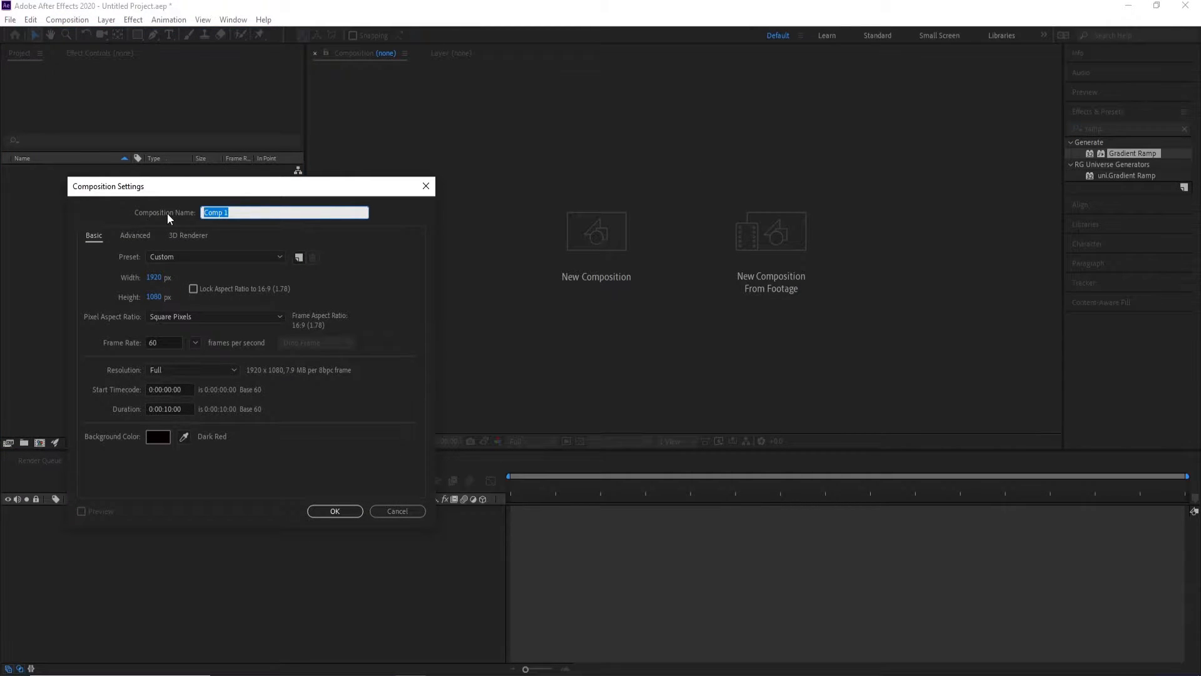
text(Petals)
click(335, 509)
- Add a black, composition-sized solid layer named Particular to the Petals composition
click(544, 489)
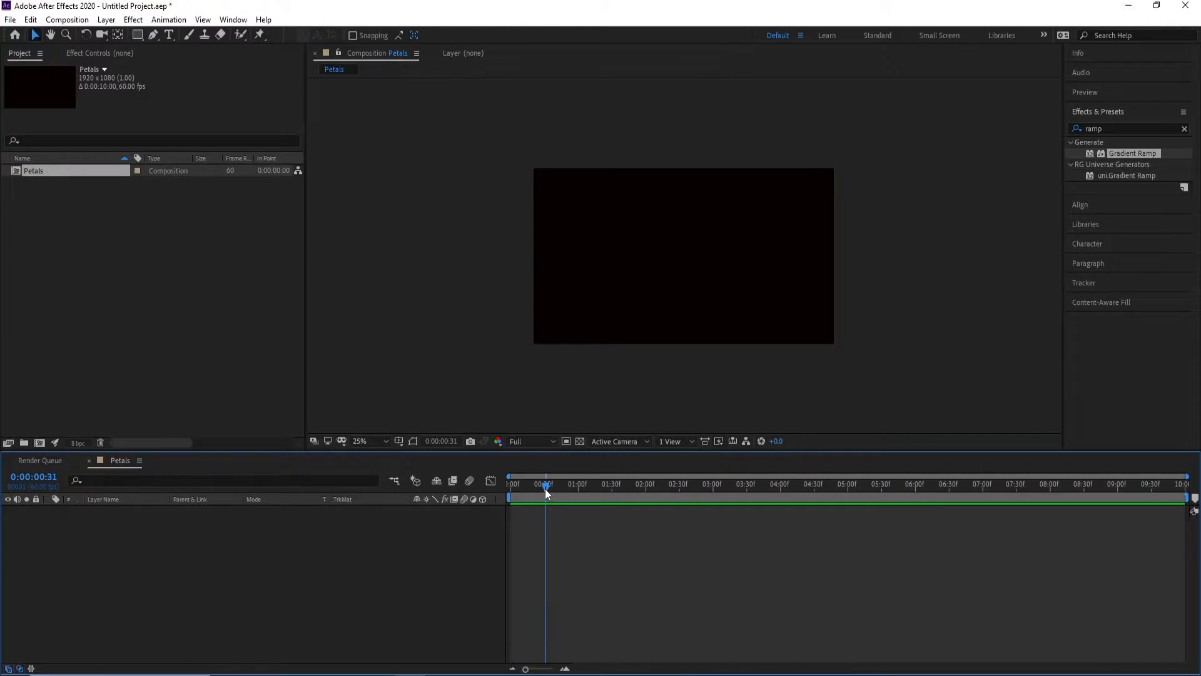
click(106, 20)
mouse_move(122, 32)
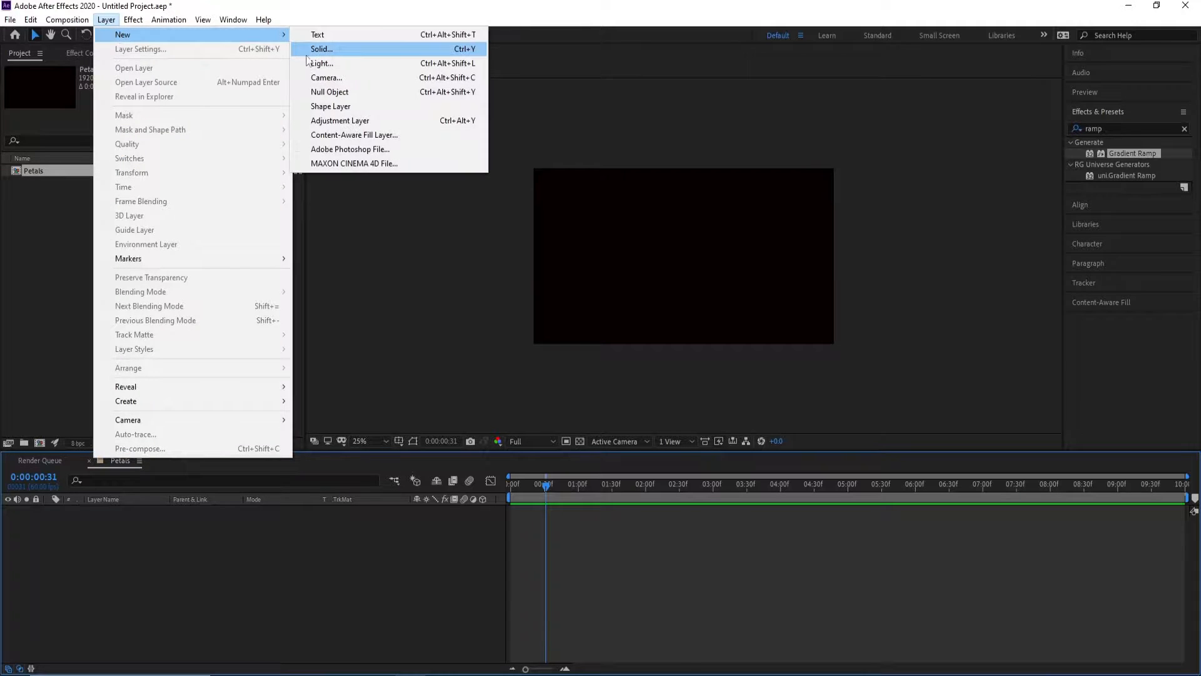
click(322, 46)
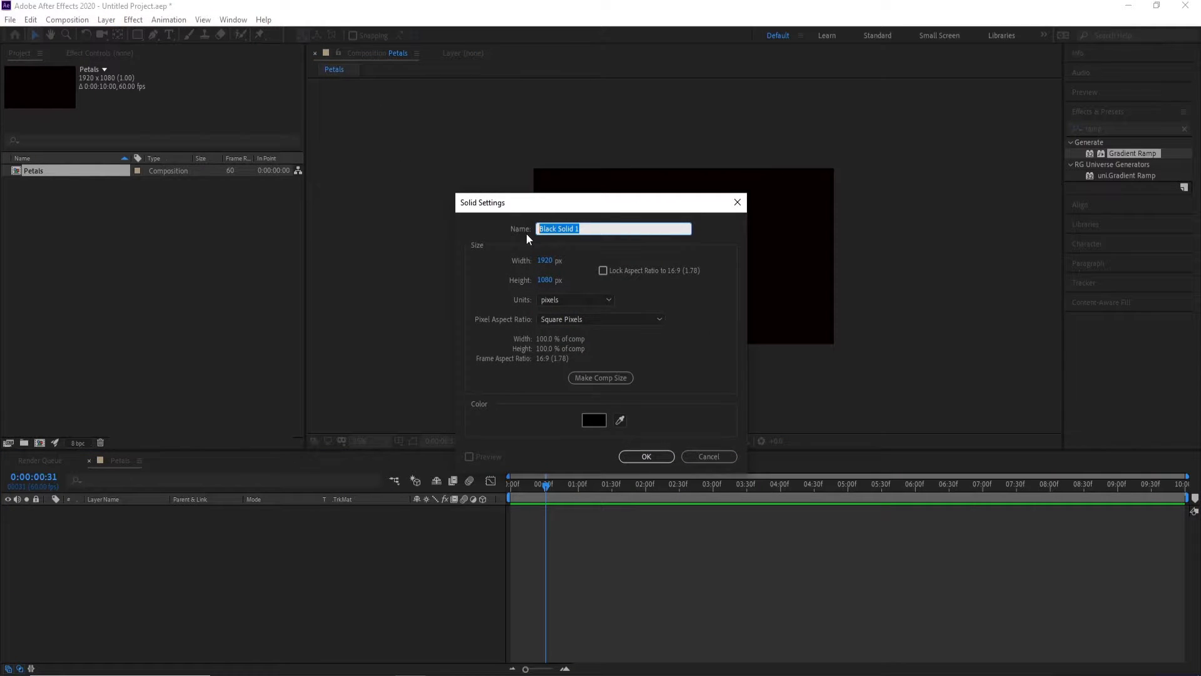
text(Particular)
click(649, 457)
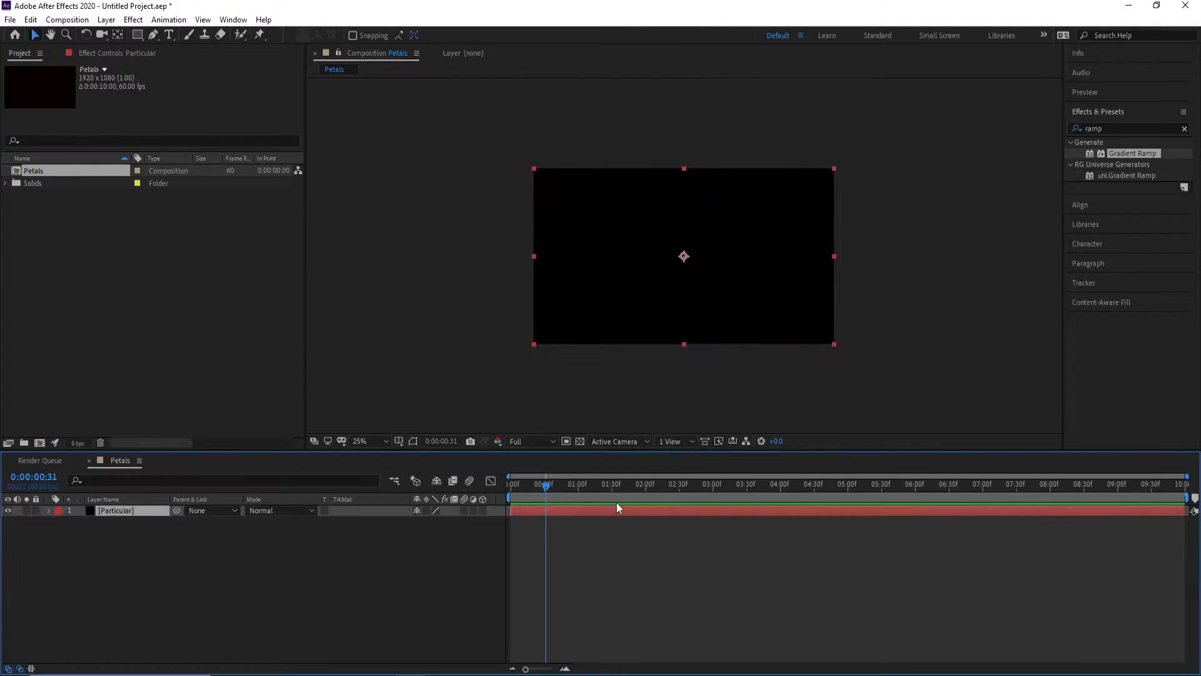
- Add a two-node camera with the 35mm preset above the Particular layer
drag(542, 492, 577, 491)
click(106, 19)
mouse_move(177, 36)
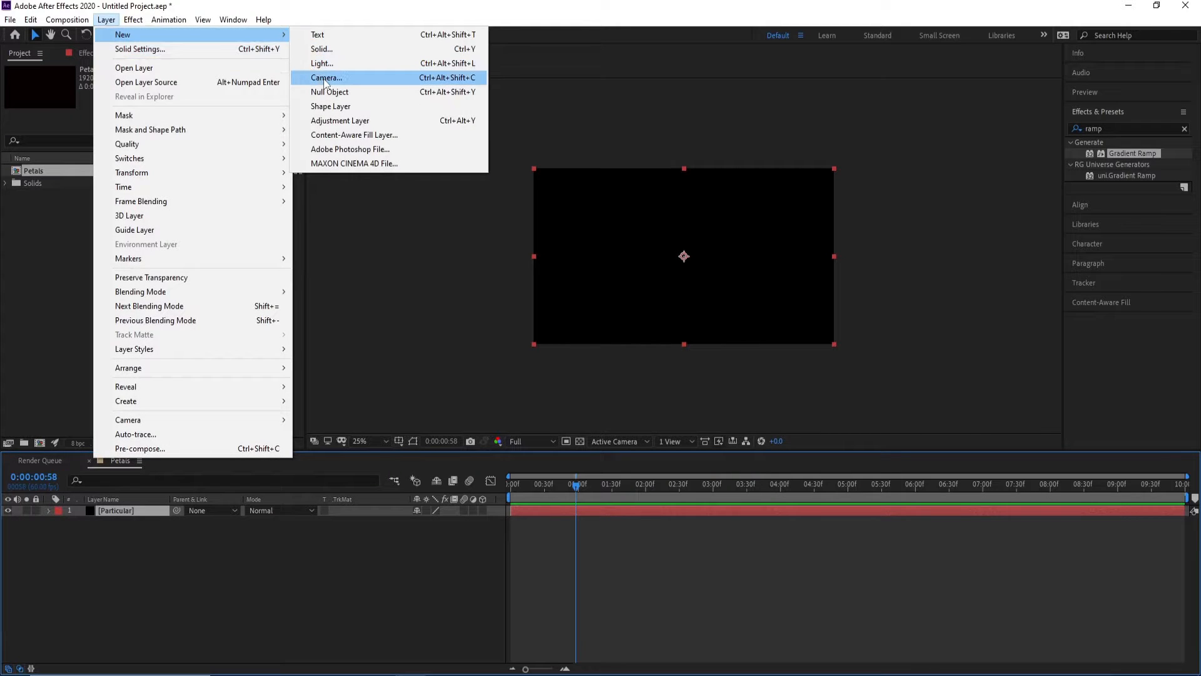
click(325, 78)
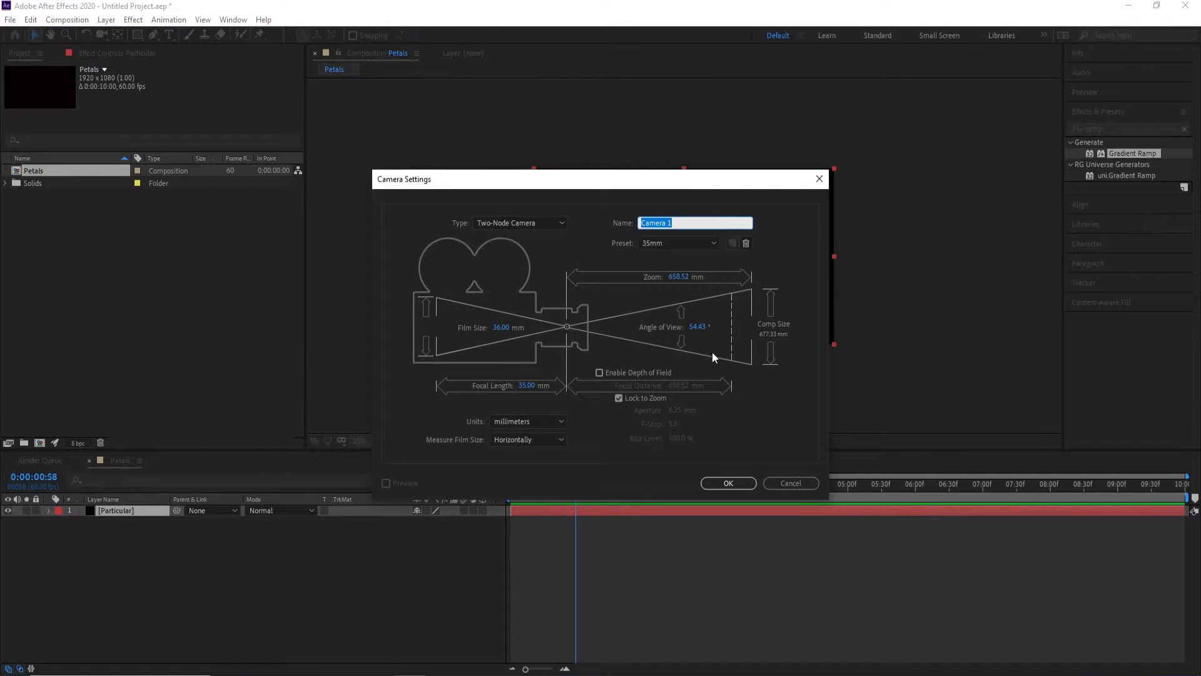
click(735, 487)
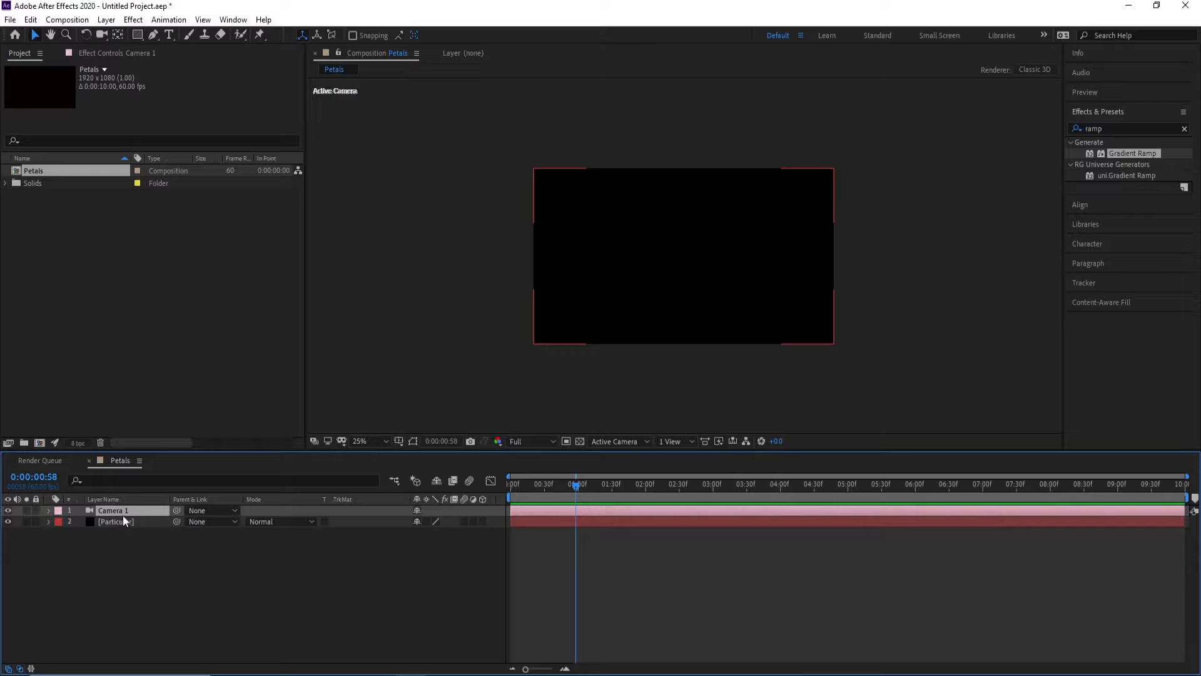
click(129, 553)
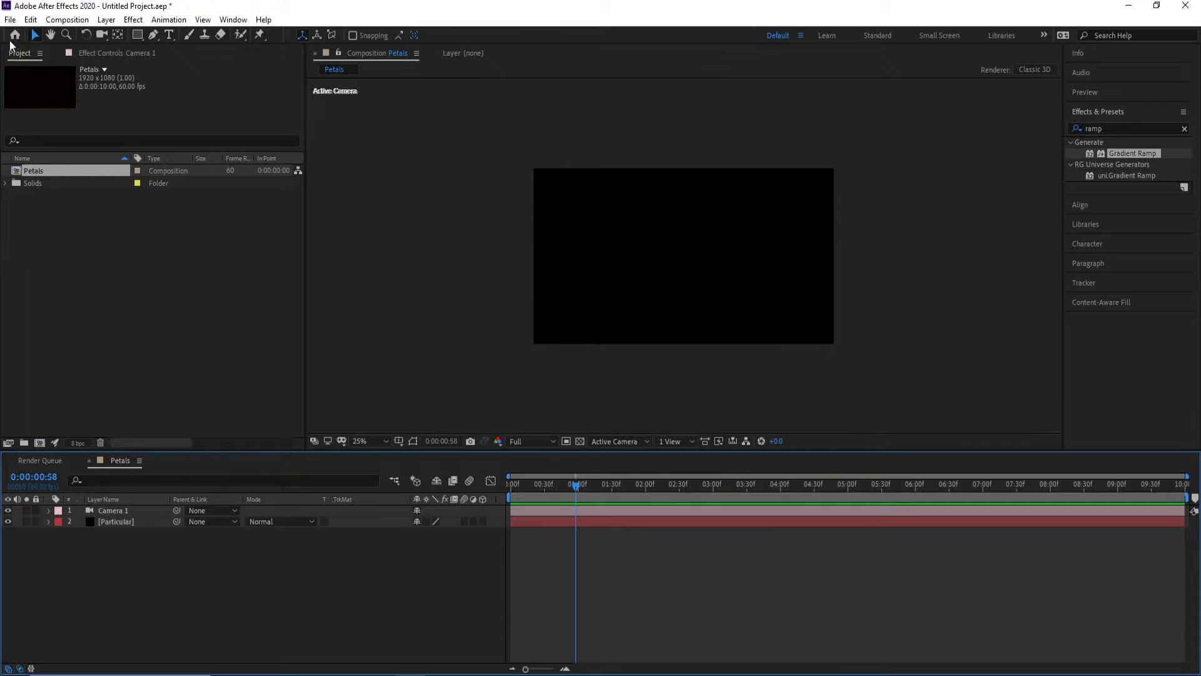
- Import the petal images Untitled-1 to Untitled-4 from the Rose folder as separate footage
click(10, 19)
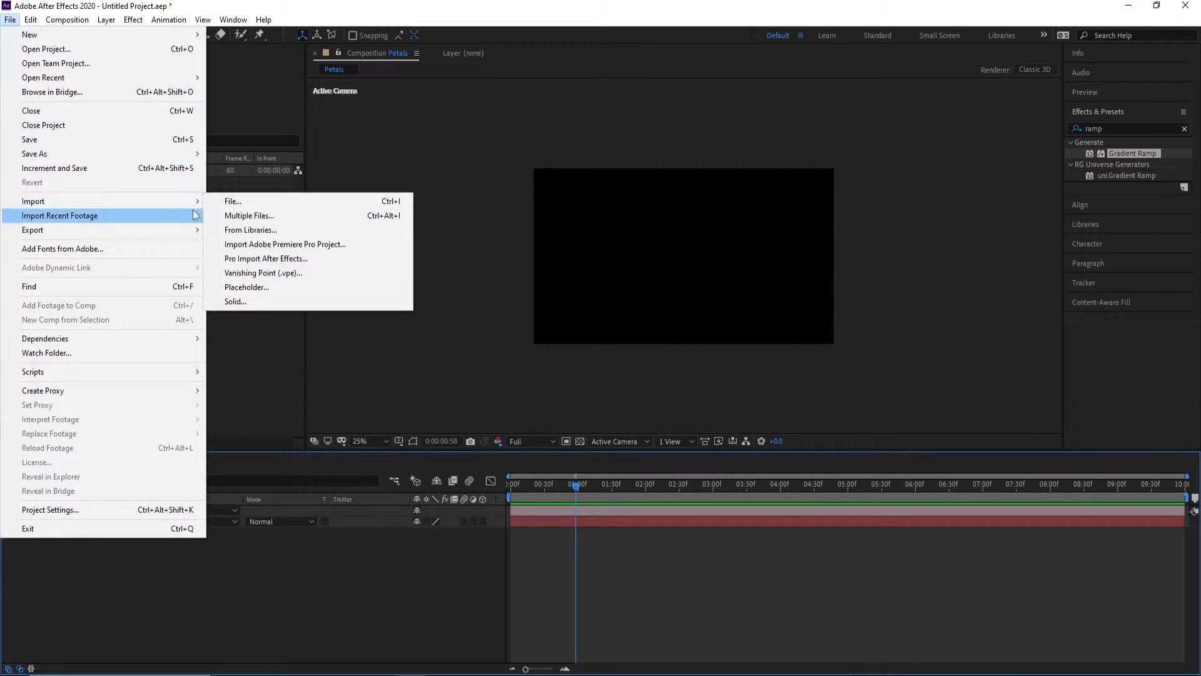
click(232, 202)
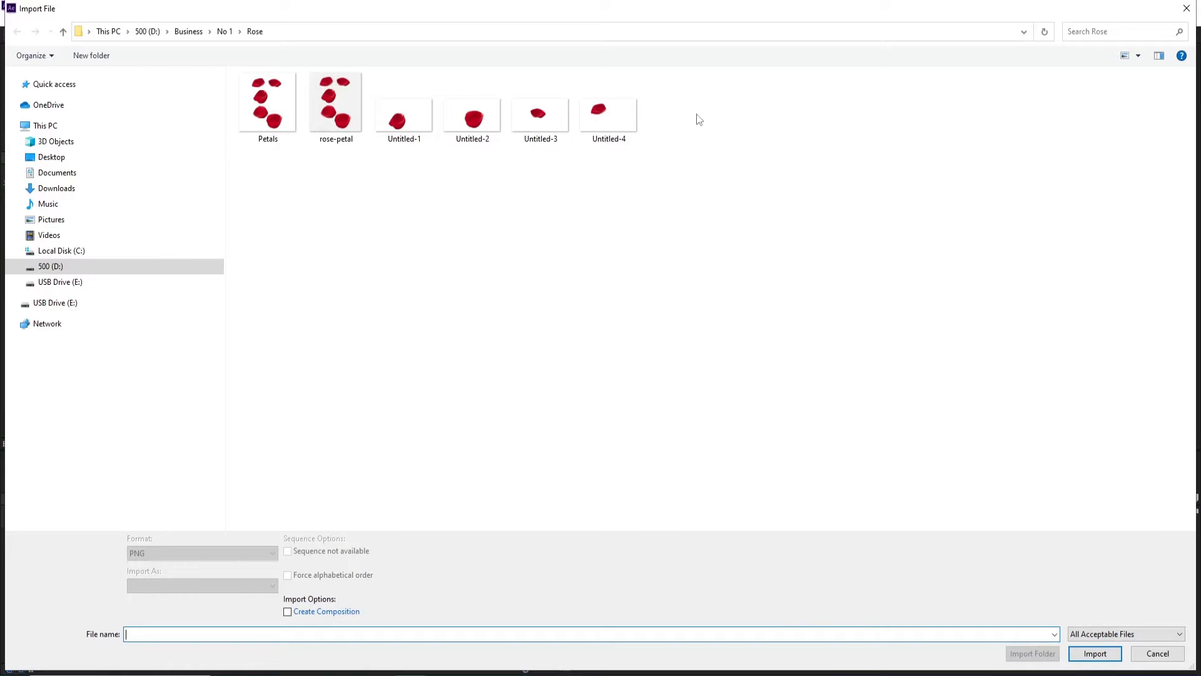
drag(697, 71, 385, 162)
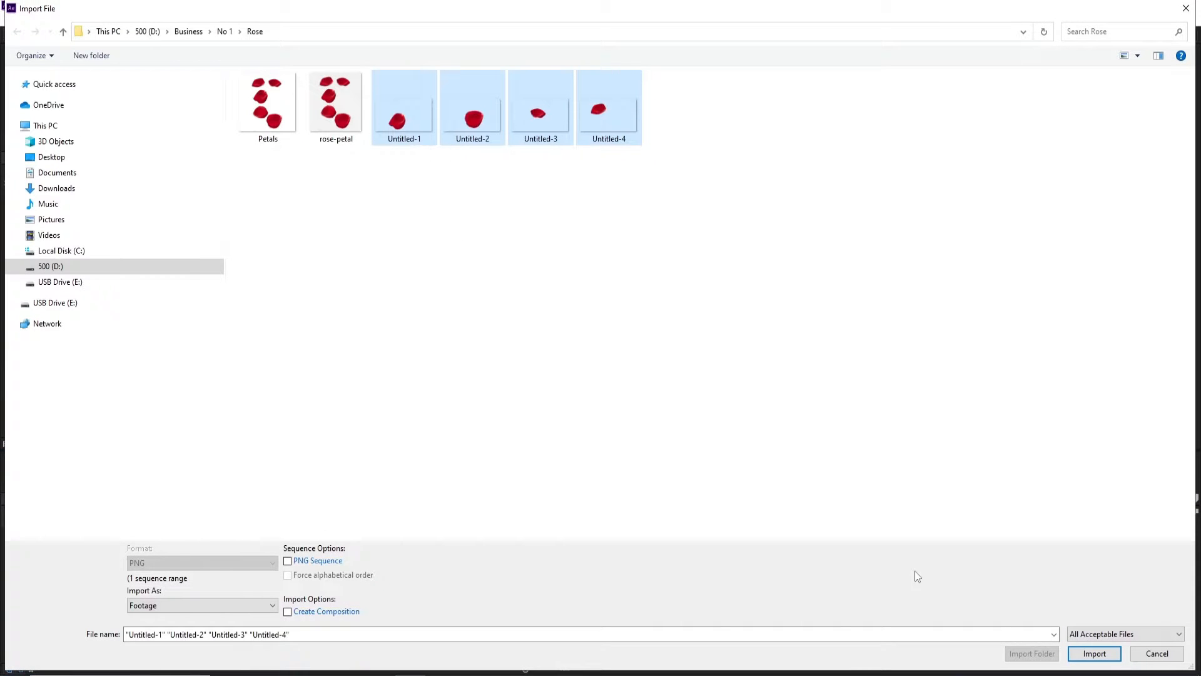
click(1071, 657)
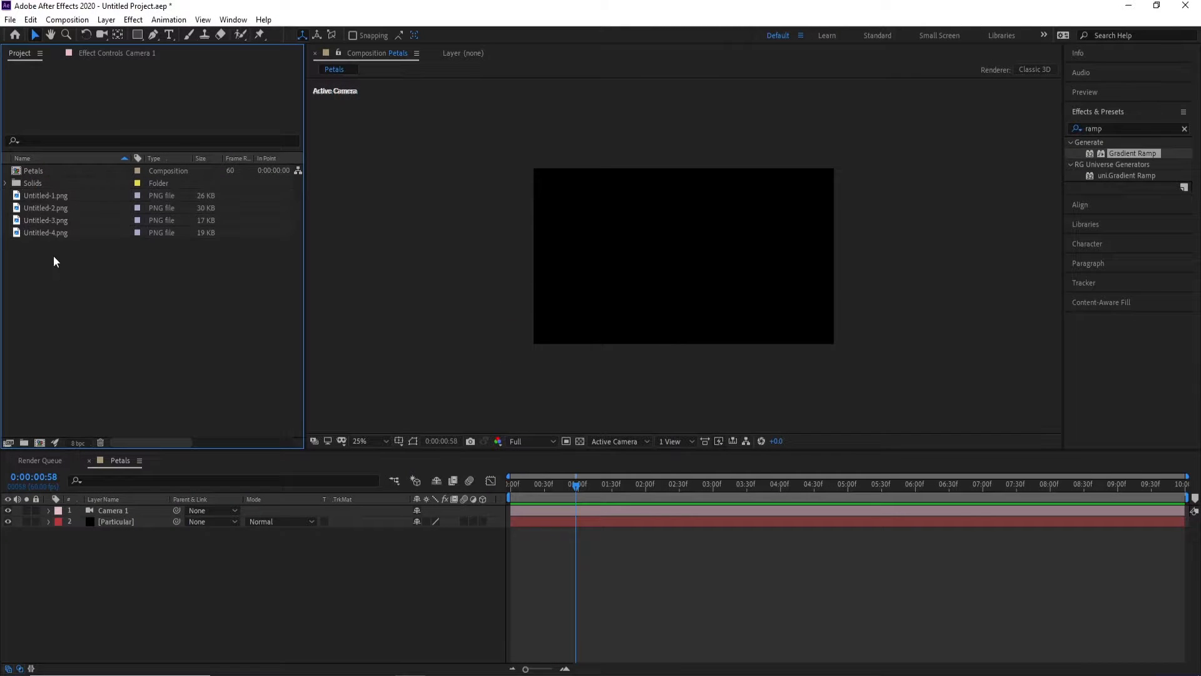
- Start a new composition named 1 with a duration of 10 frames
click(55, 198)
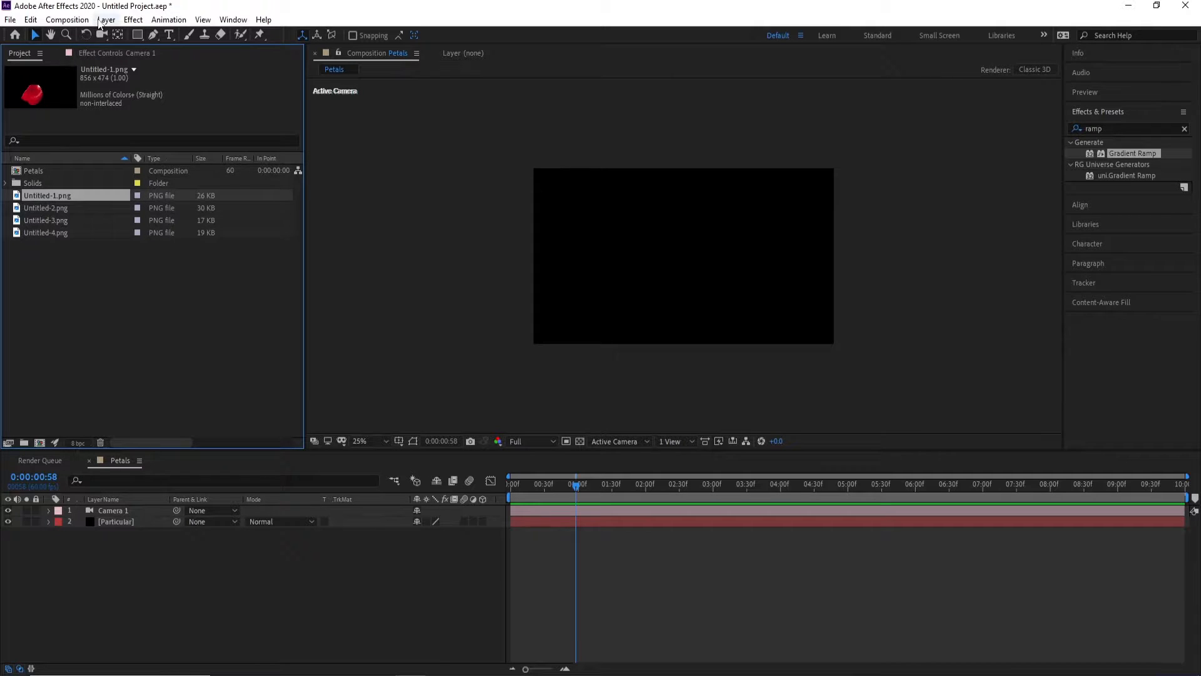
click(106, 19)
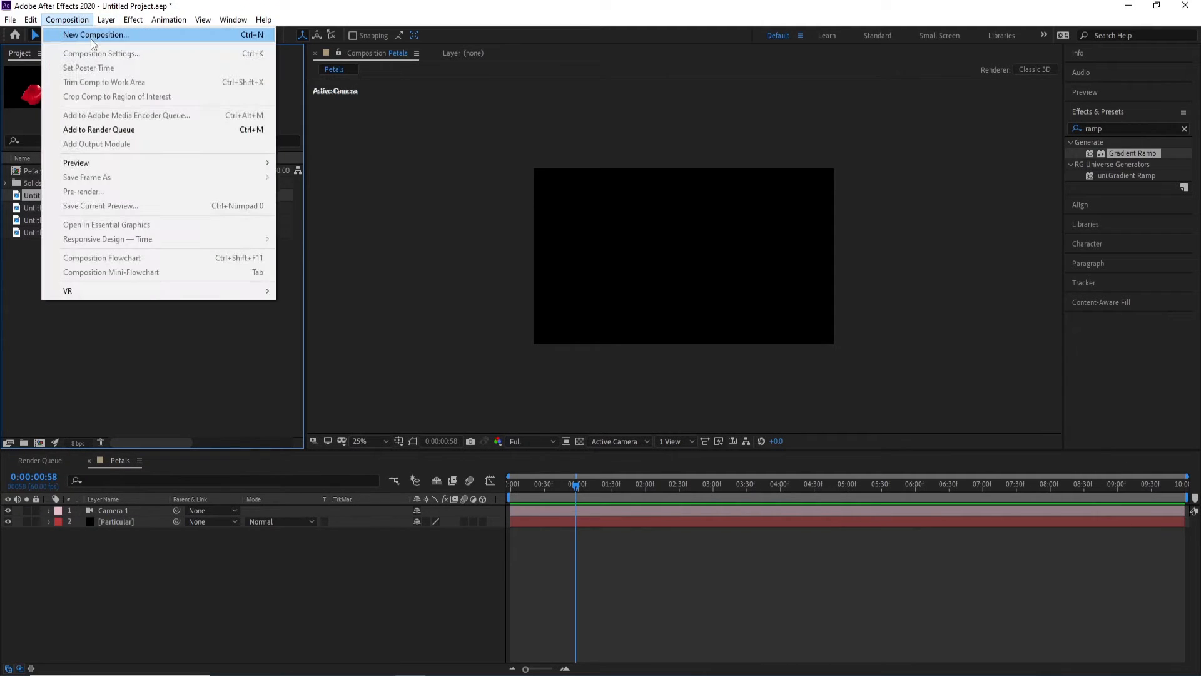
click(91, 39)
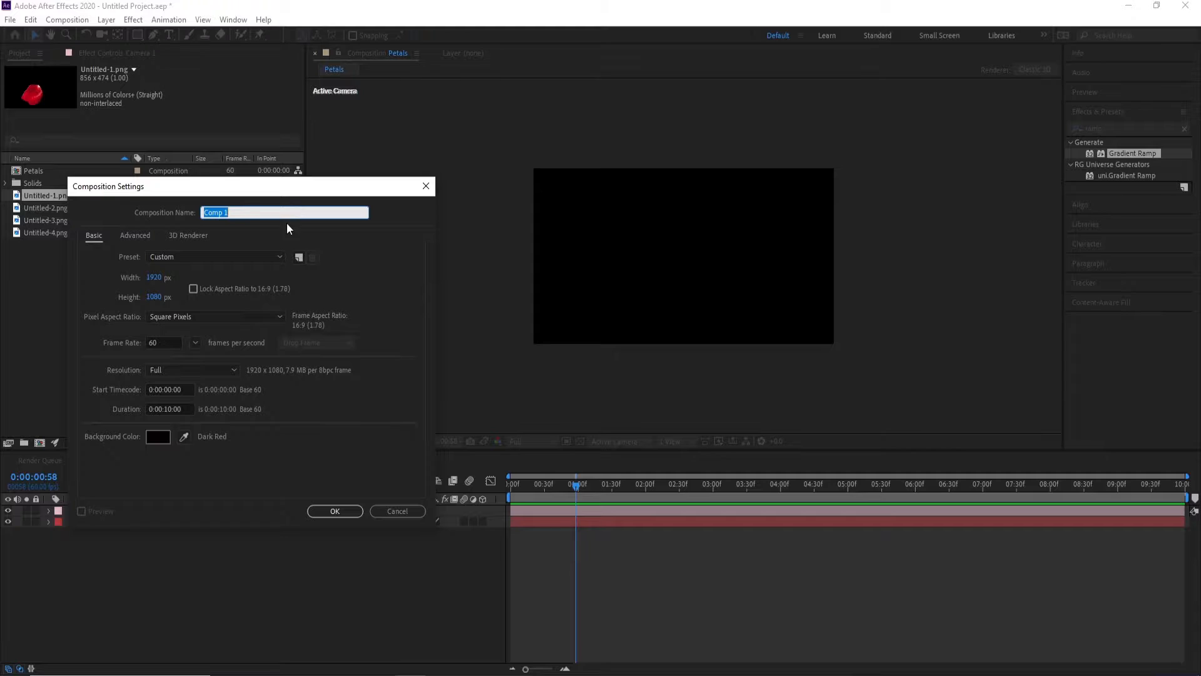
text(1)
click(174, 409)
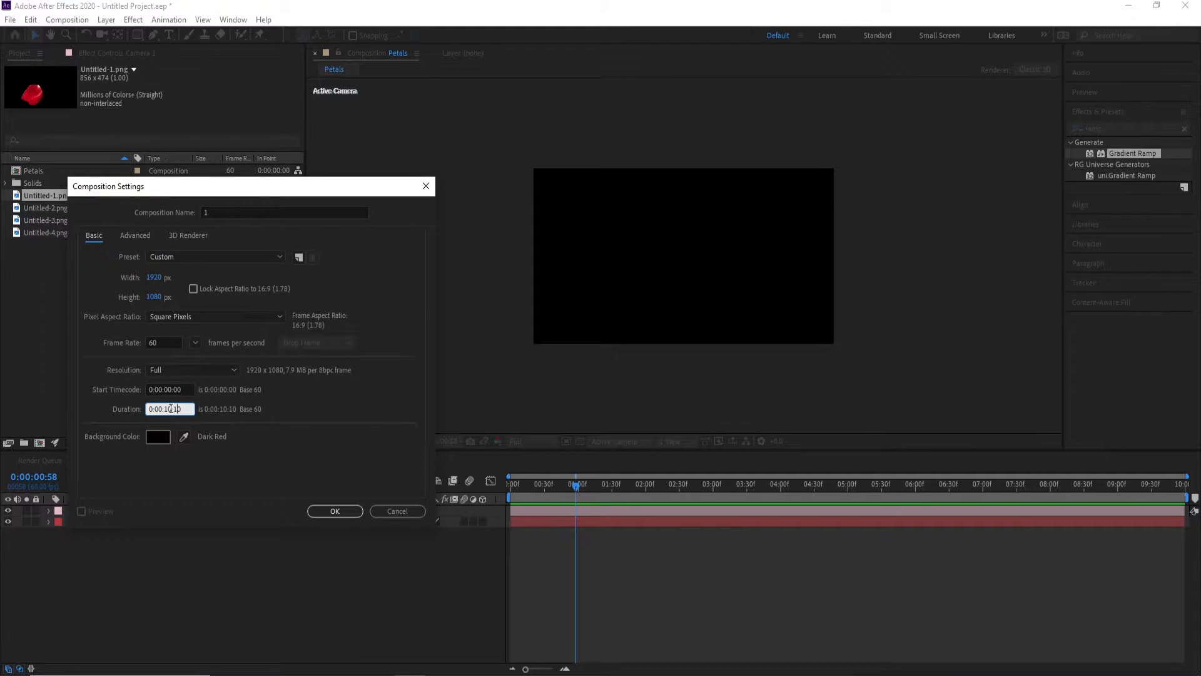
text(0:0)
- Set the new composition's width and height to 150 px each and create it
click(155, 279)
text(1)
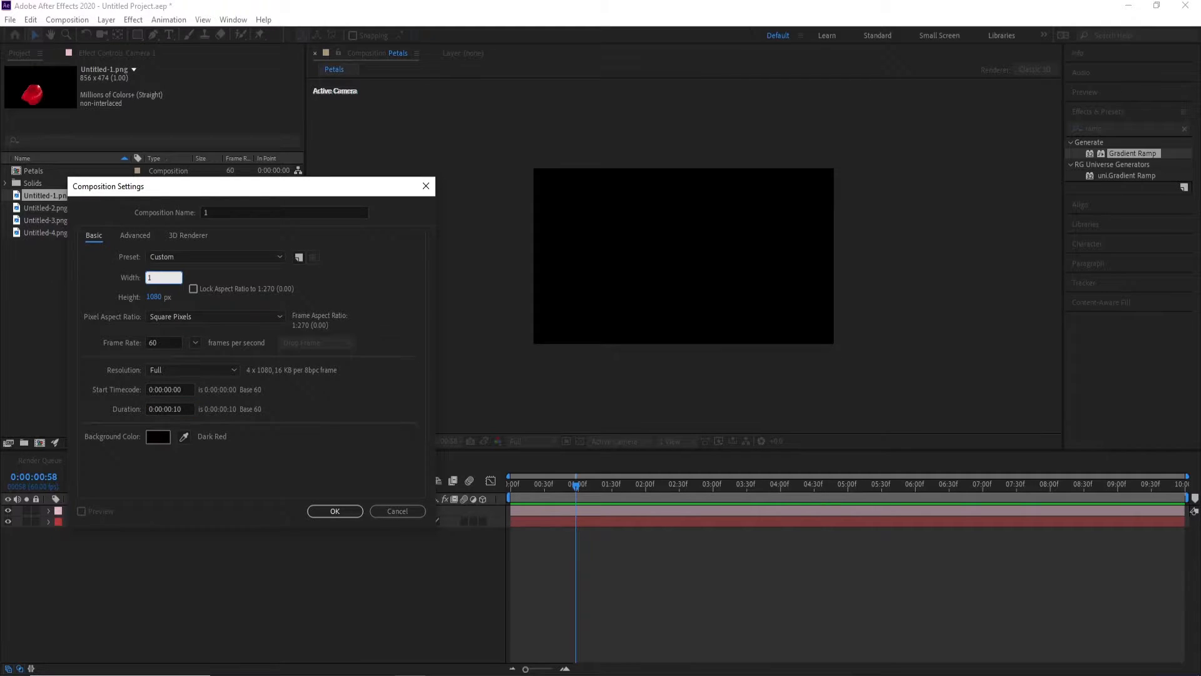
text(50)
click(154, 298)
text(150)
click(268, 436)
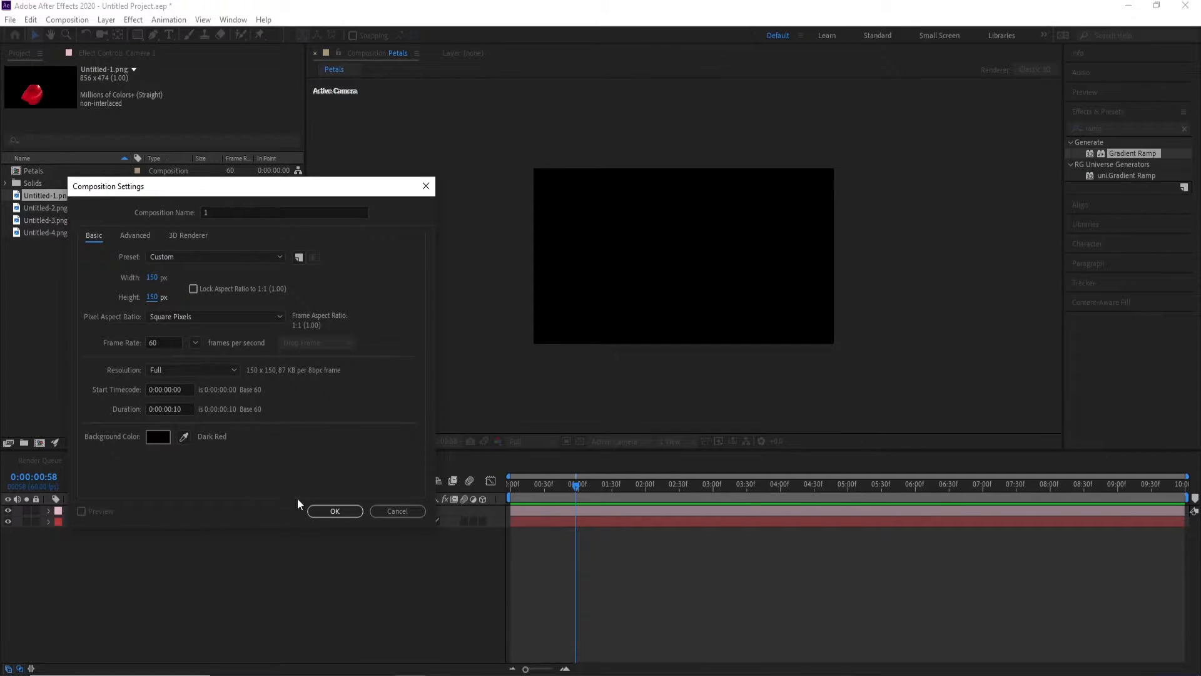
click(315, 513)
- Place Untitled-1.png in composition 1, scale it to 52% and move the petal fully inside the frame
scroll(714, 257, up, 5)
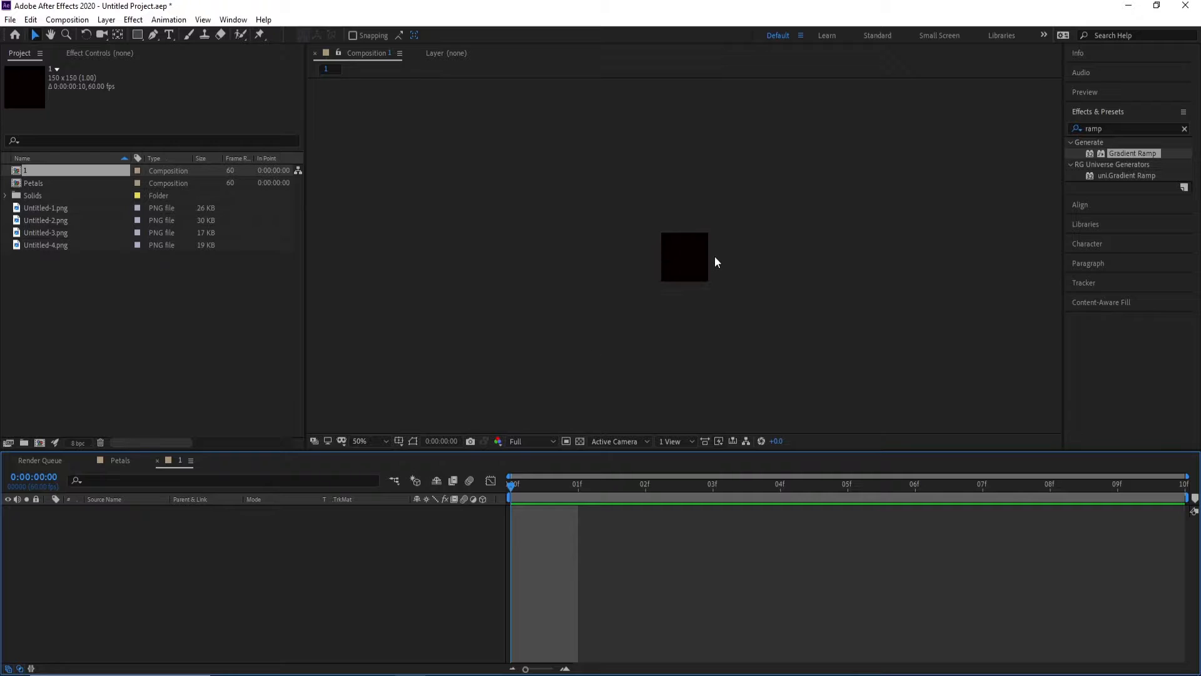
drag(69, 209, 130, 534)
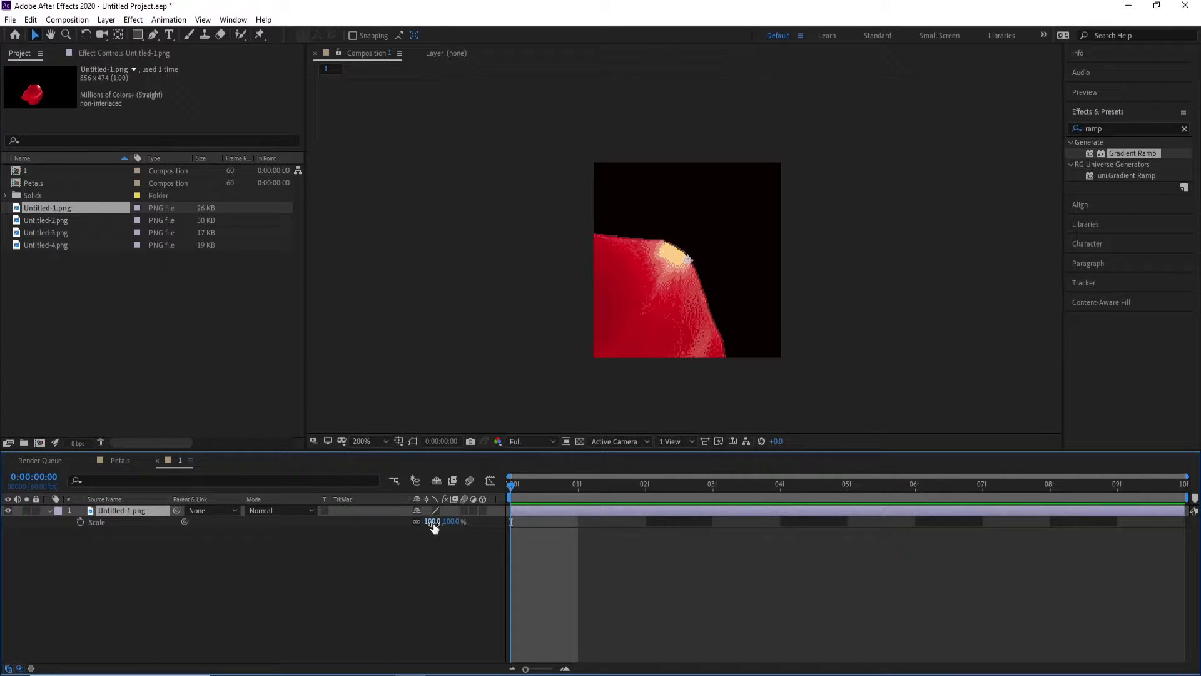
mouse_move(432, 522)
mouse_down()
mouse_move(392, 523)
mouse_move(438, 524)
mouse_up()
drag(624, 373, 656, 324)
- Create another 150 x 150 px, 10-frame composition named 2
click(128, 303)
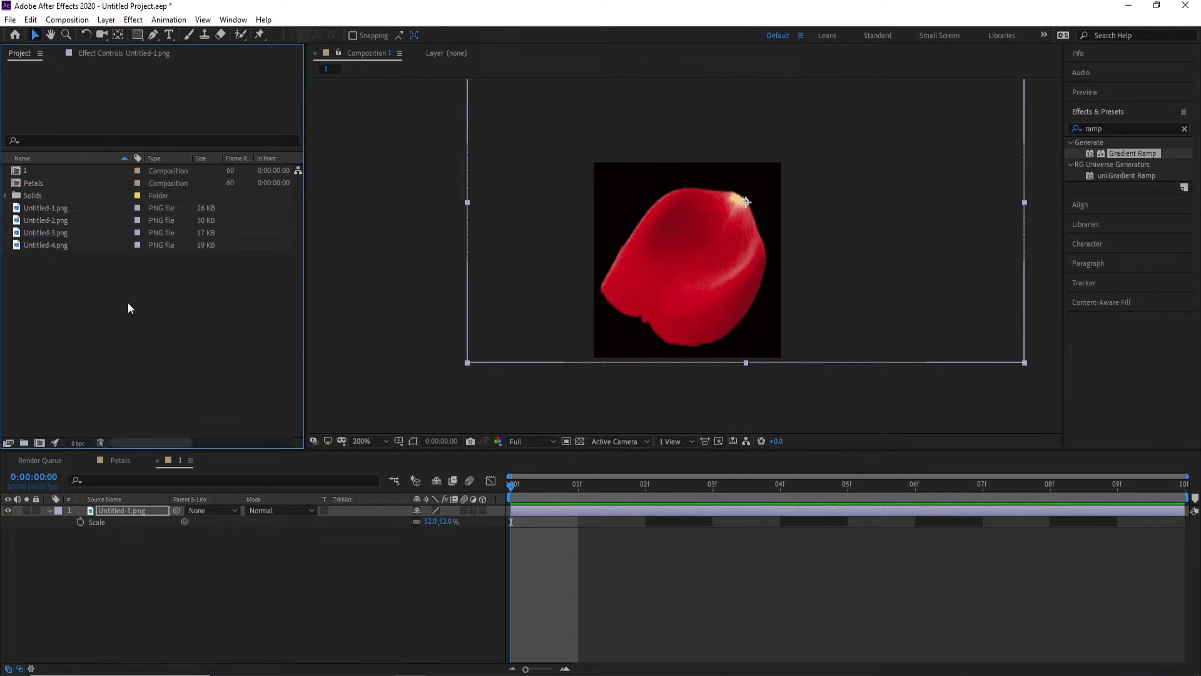
click(67, 19)
click(81, 33)
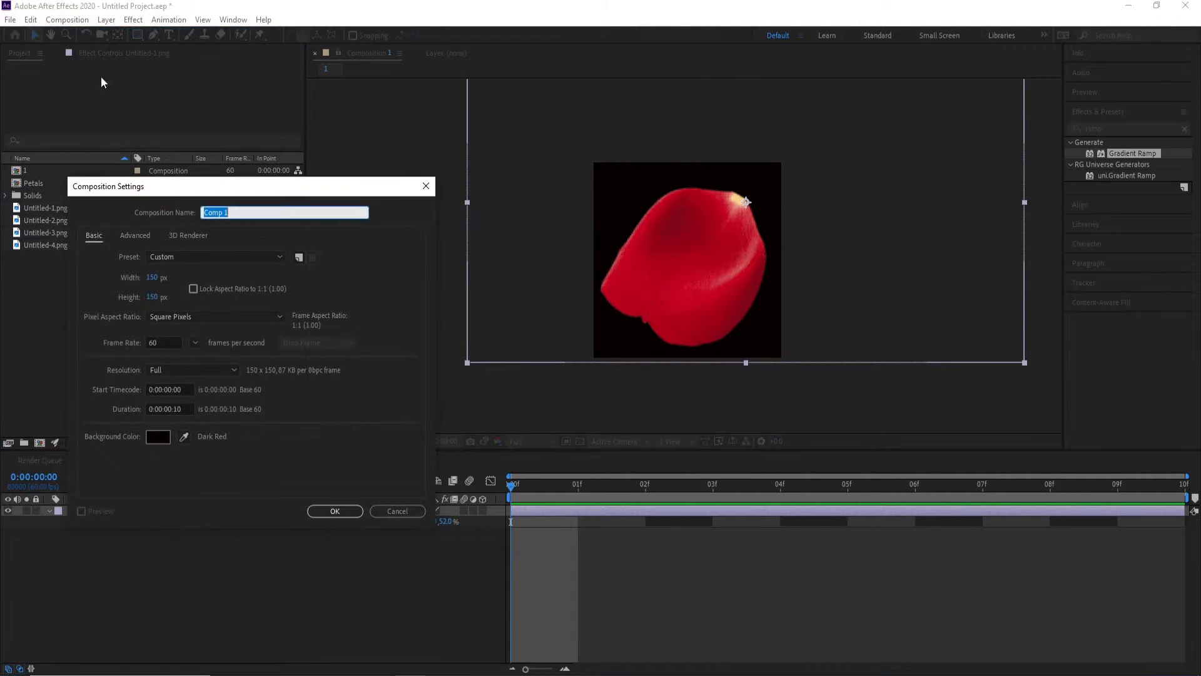
text(2)
click(335, 510)
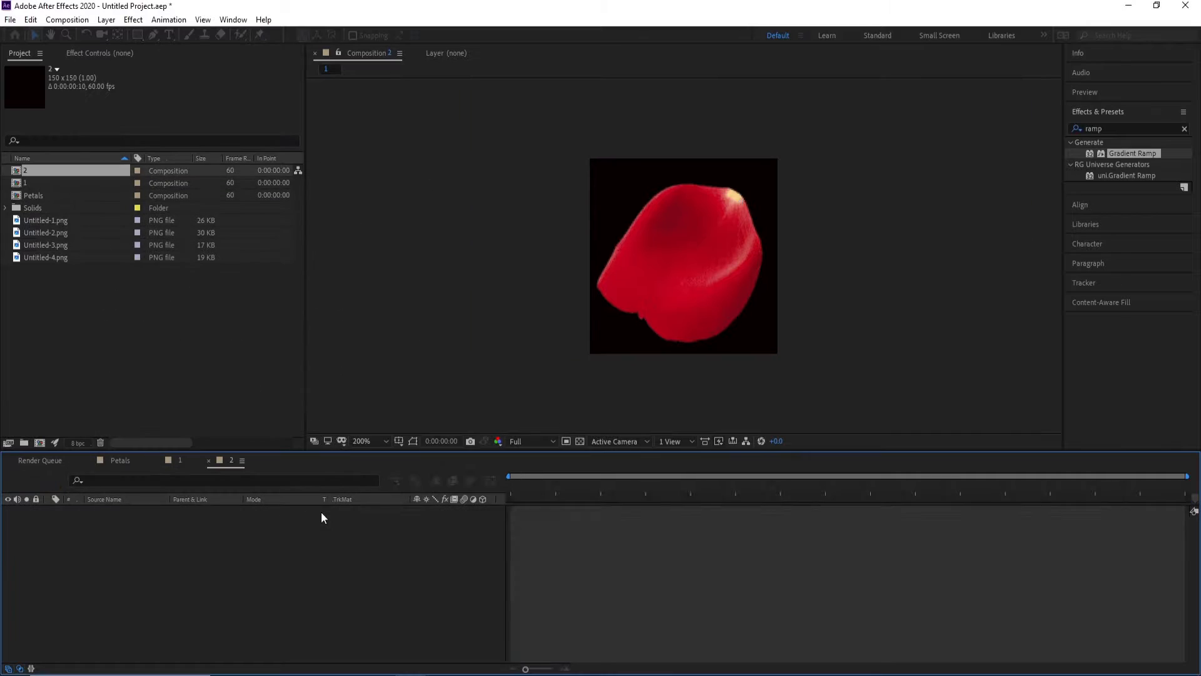
- Place Untitled-2.png in composition 2, scale it to 49% and centre the petal in the frame
drag(51, 229, 126, 543)
key(s)
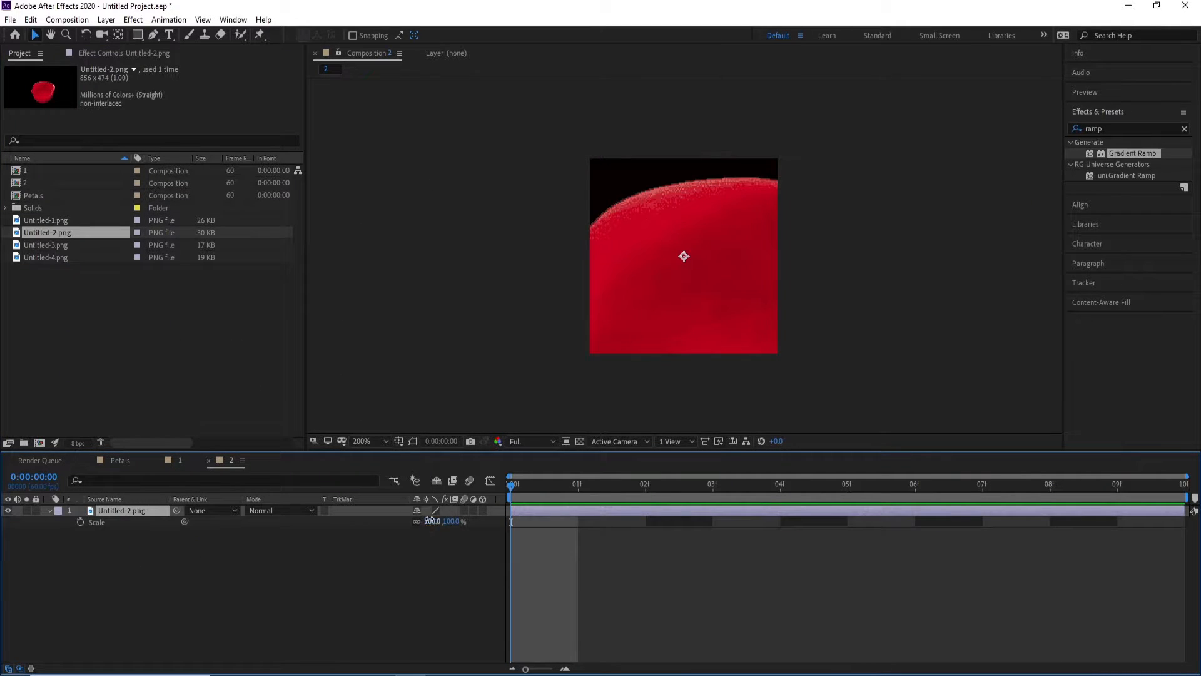
drag(430, 522, 413, 523)
drag(688, 349, 665, 331)
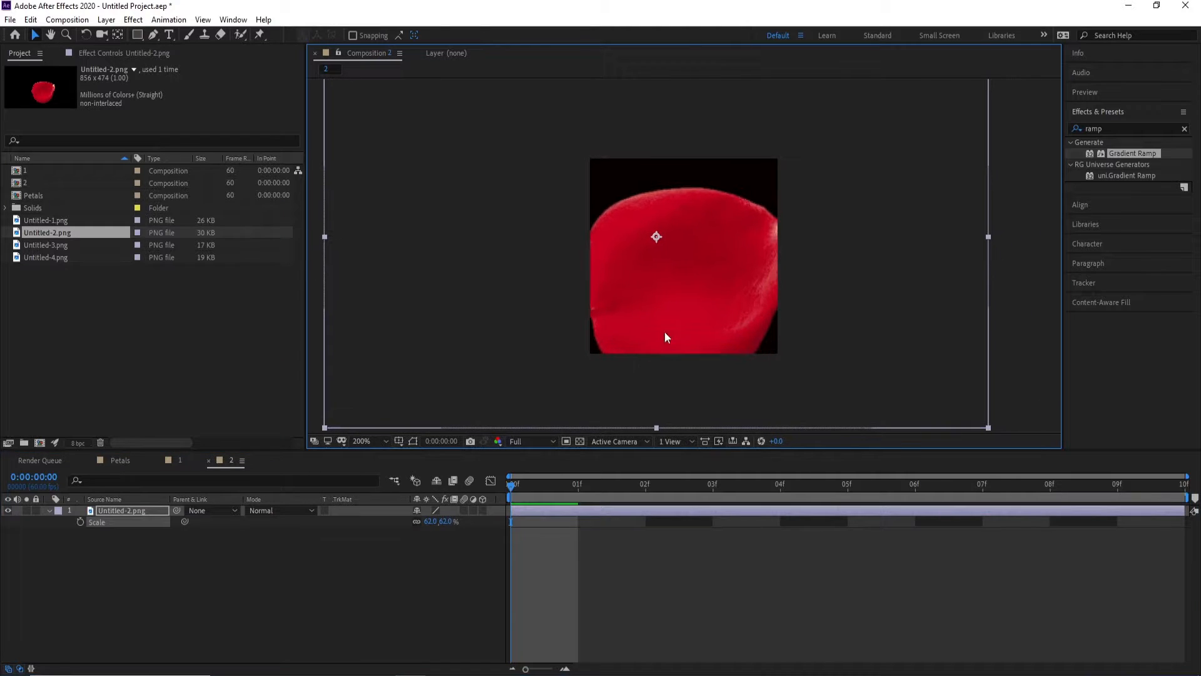
click(430, 523)
text(49)
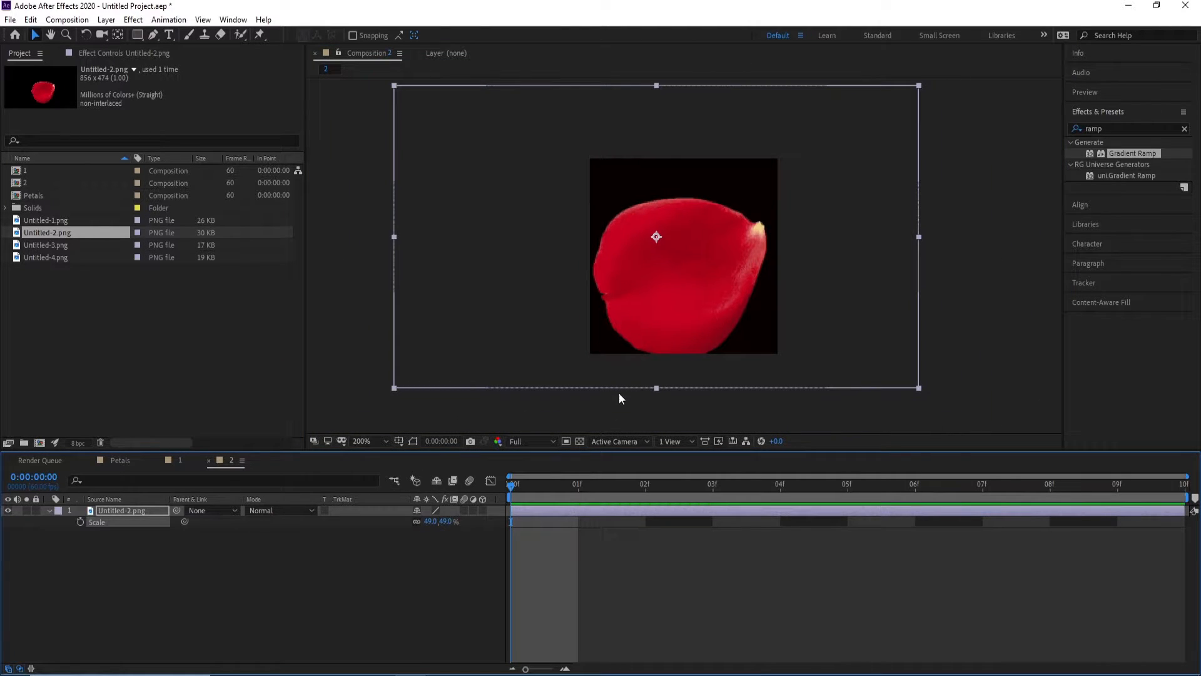
click(618, 392)
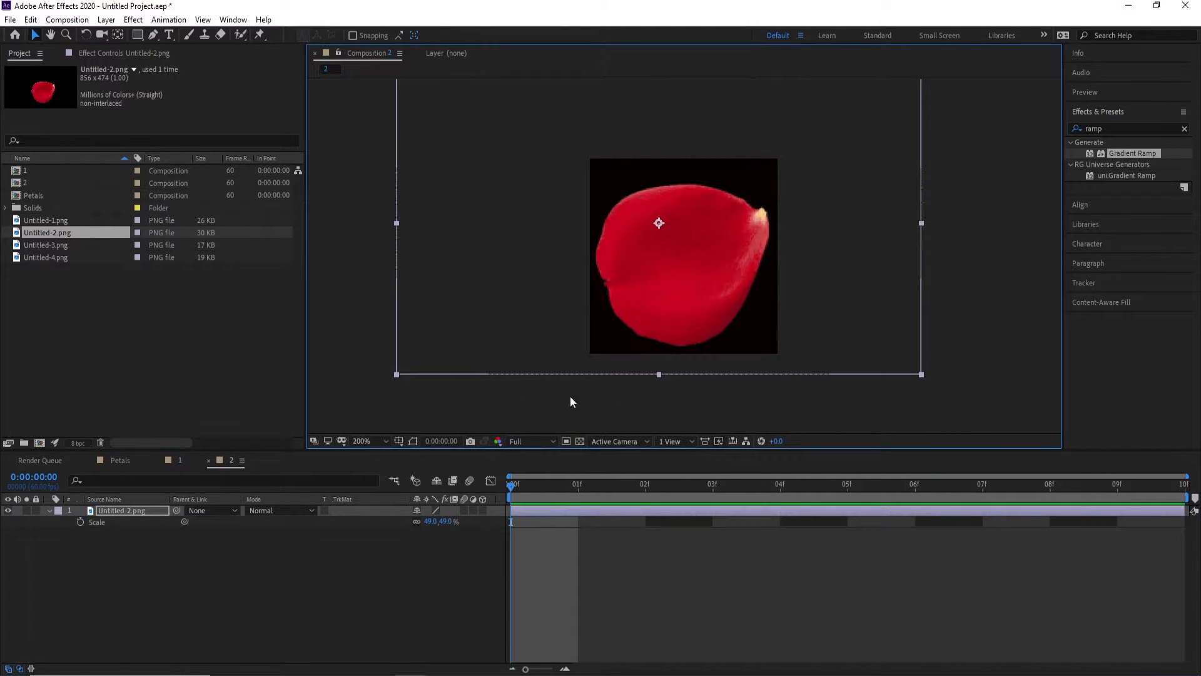
- Create a third 150 x 150 px, 10-frame composition named 3
click(138, 620)
click(66, 20)
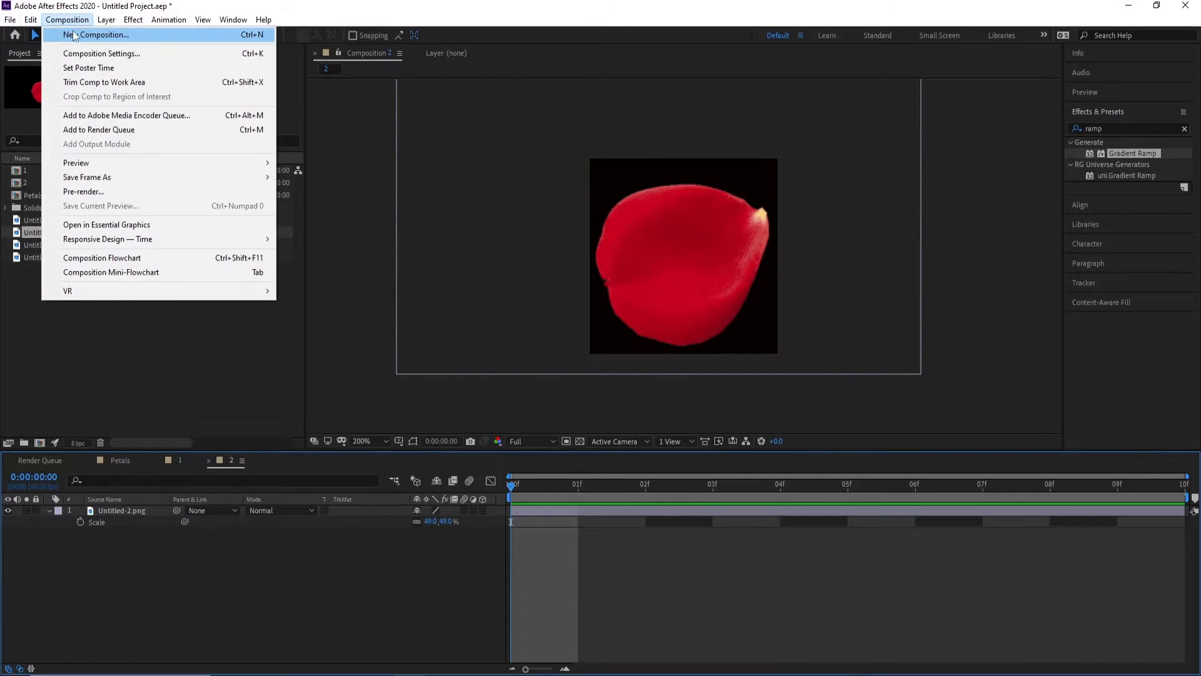
click(107, 38)
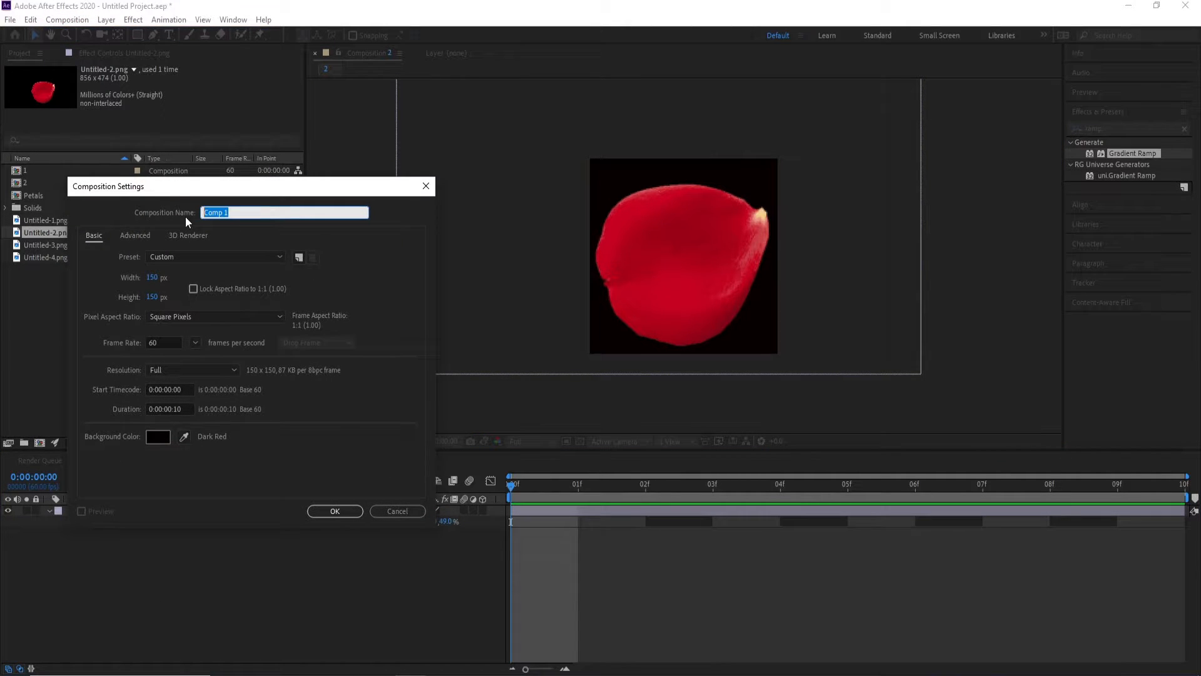
text(3)
click(316, 507)
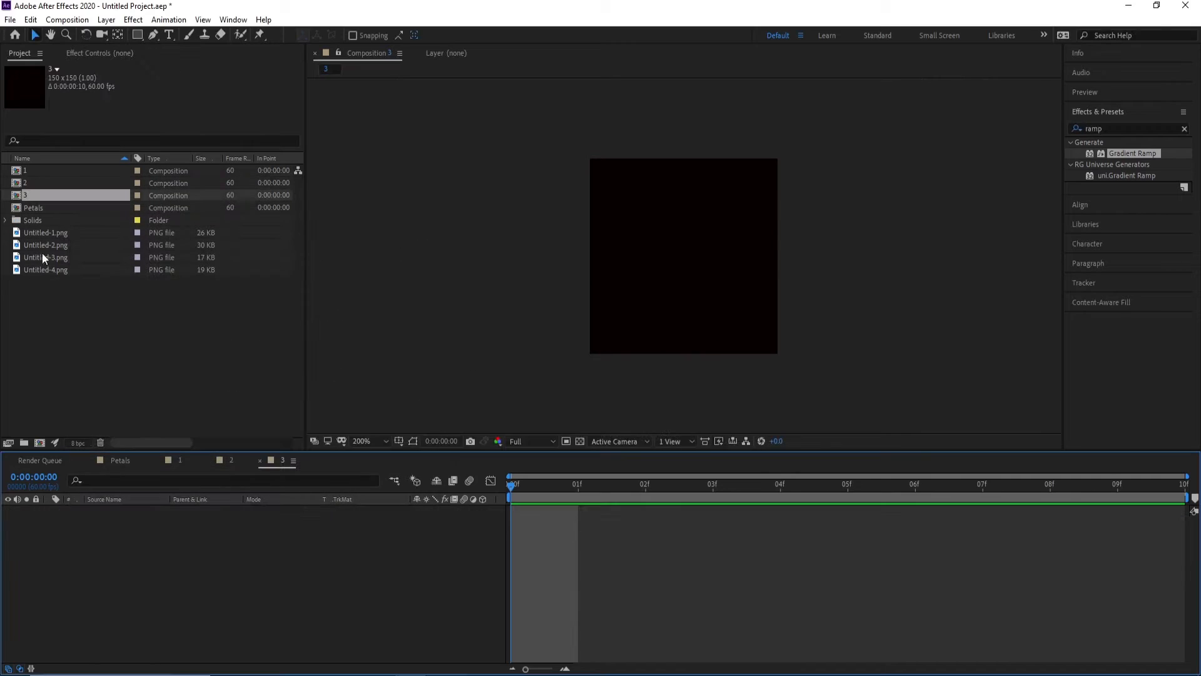
- Place Untitled-3.png in composition 3, scale it to 61% and position the petal inside the frame
click(45, 257)
drag(62, 261, 155, 576)
key(s)
drag(432, 521, 406, 521)
drag(612, 367, 612, 370)
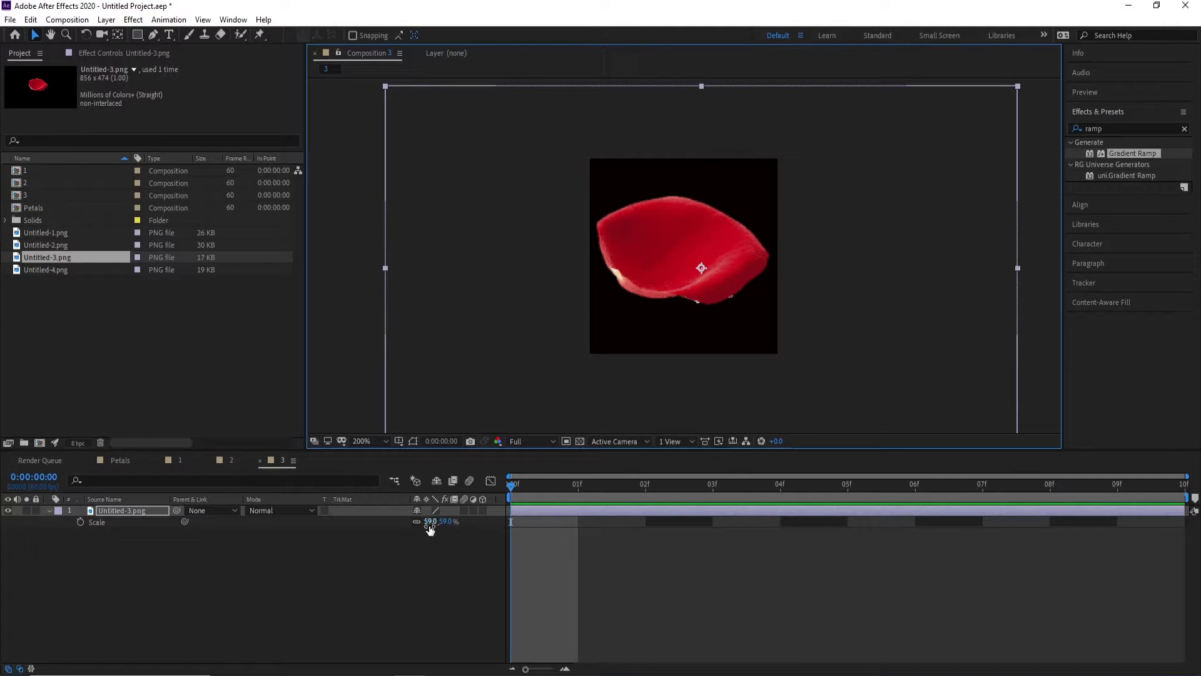
drag(430, 528, 433, 528)
drag(517, 389, 528, 397)
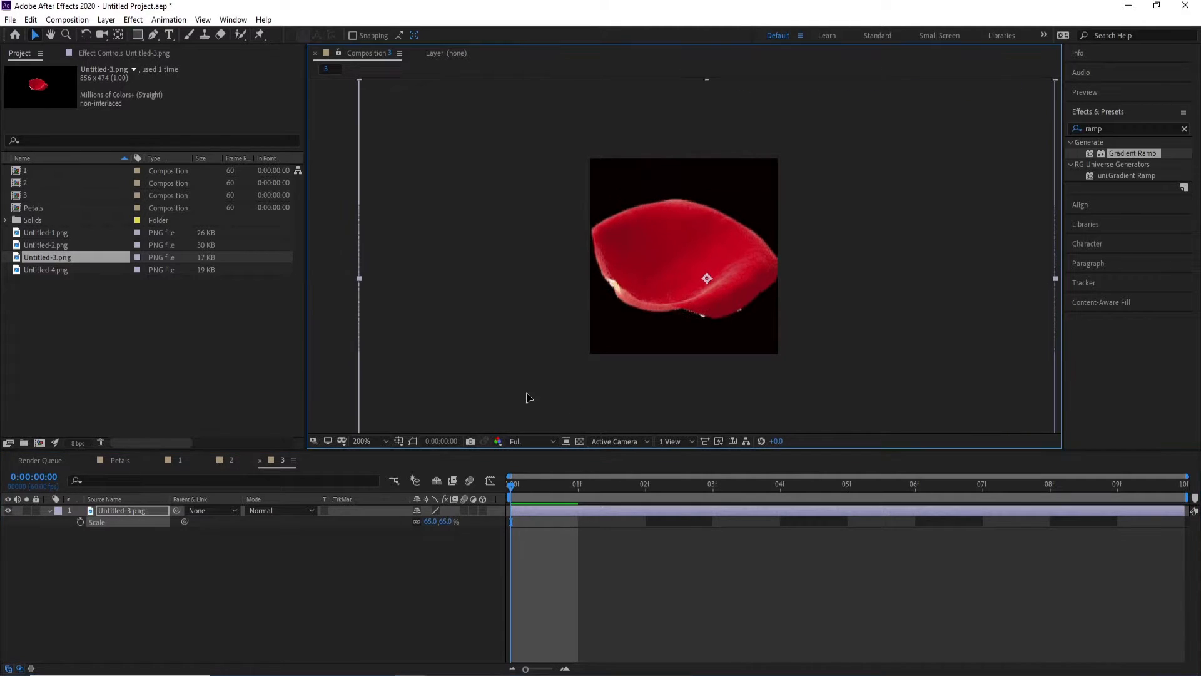
drag(429, 521, 425, 521)
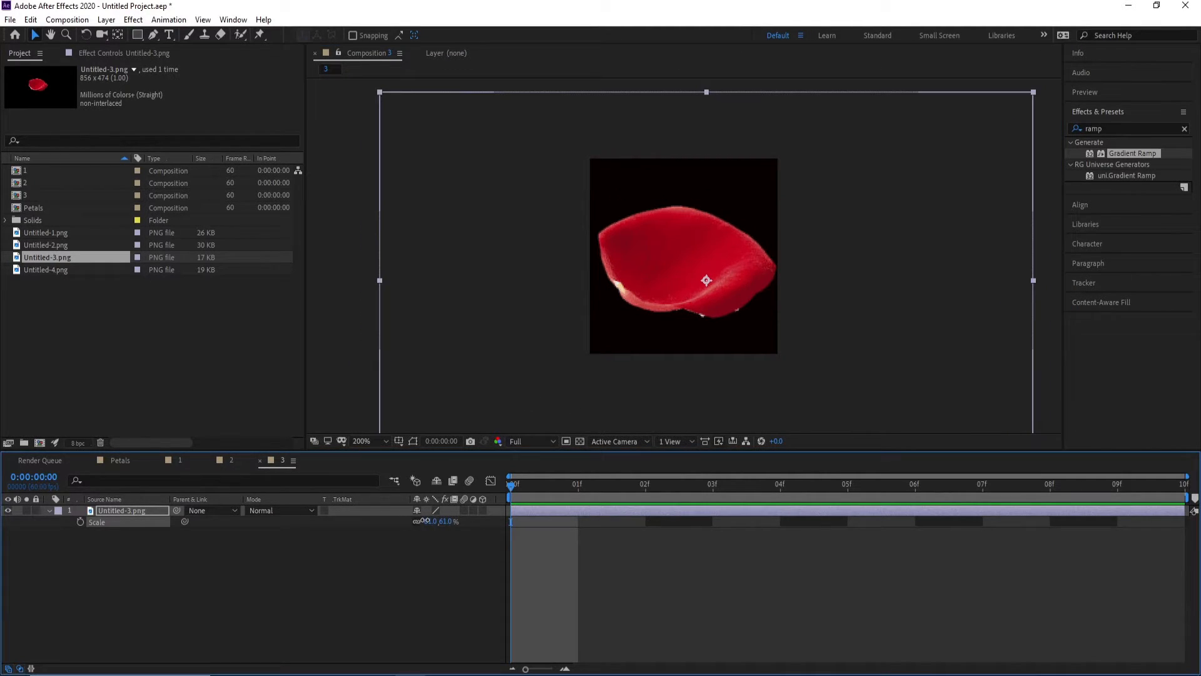
click(599, 372)
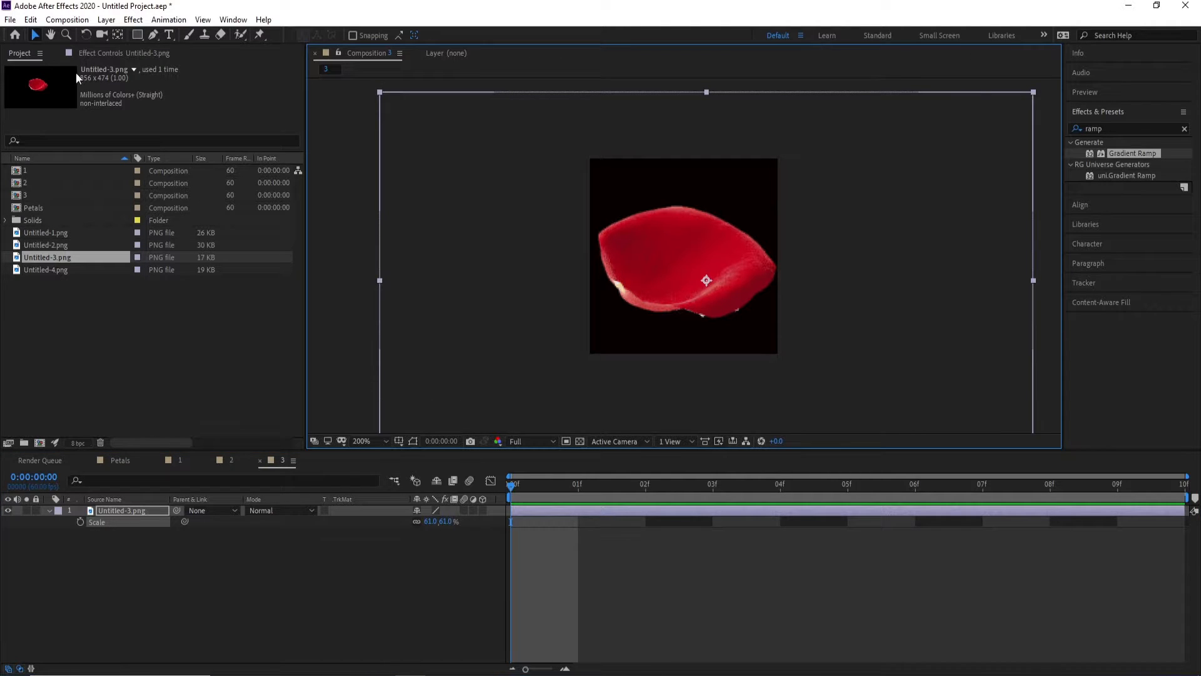
- Create a fourth 150 x 150 px, 10-frame composition named 4
click(67, 19)
click(93, 51)
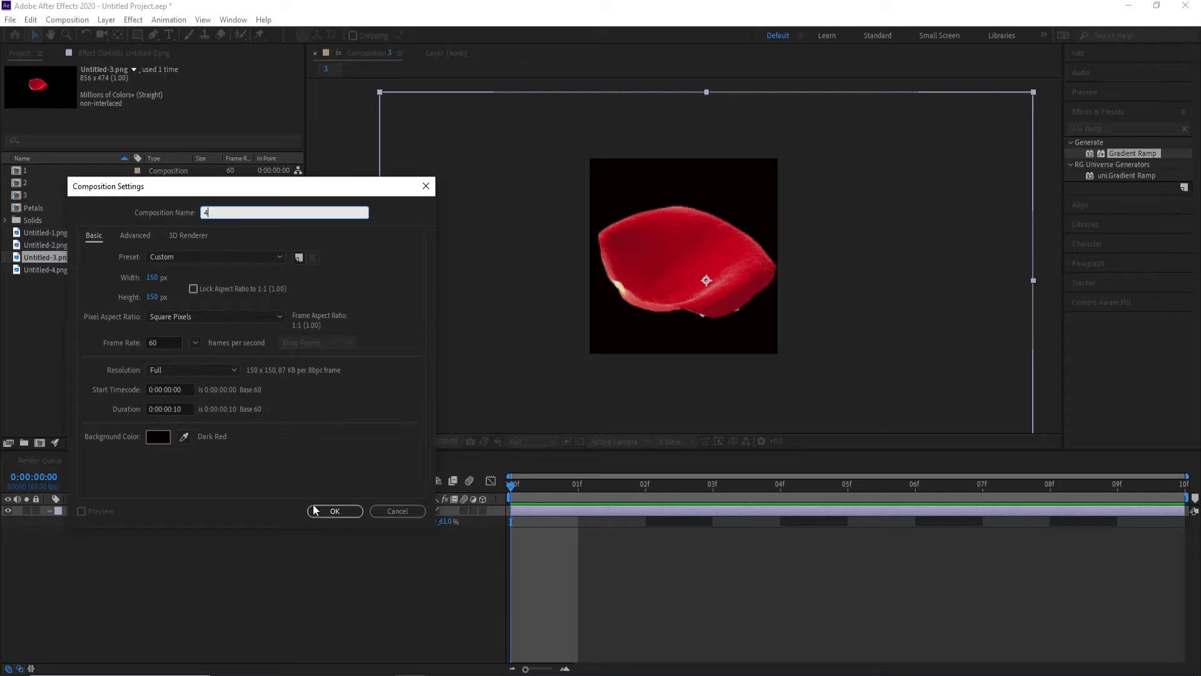
click(337, 516)
- Place Untitled-4.png in composition 4, scale it to 58% and position the petal inside the frame
click(65, 287)
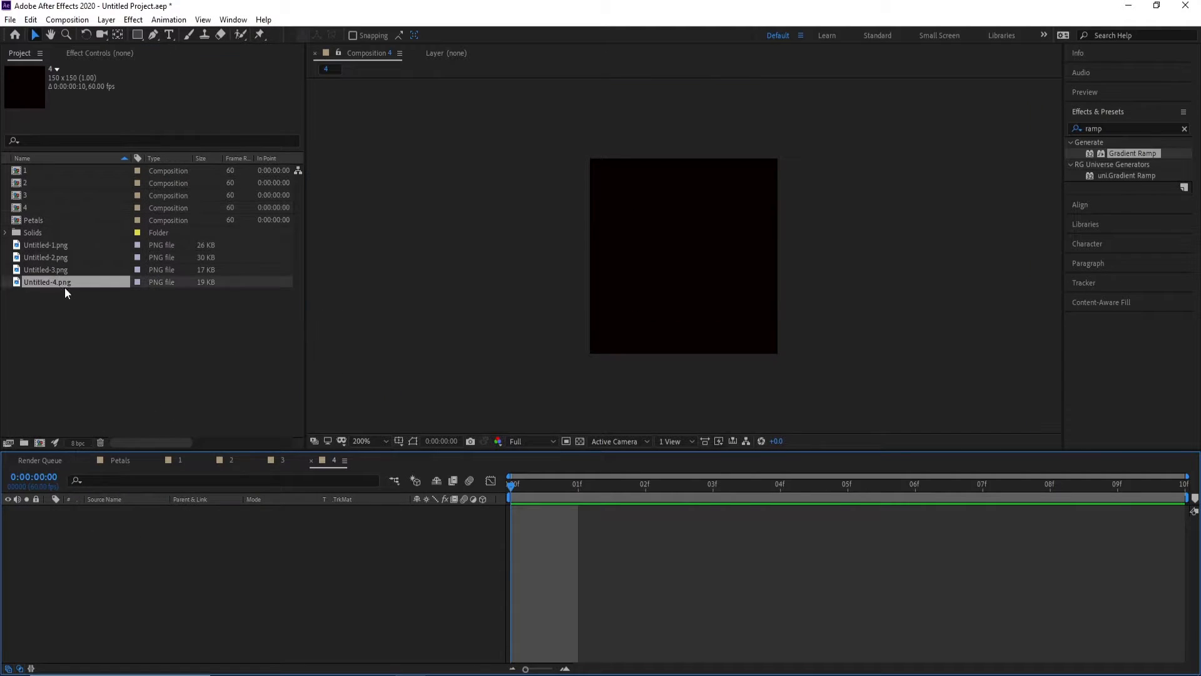
drag(62, 283, 181, 538)
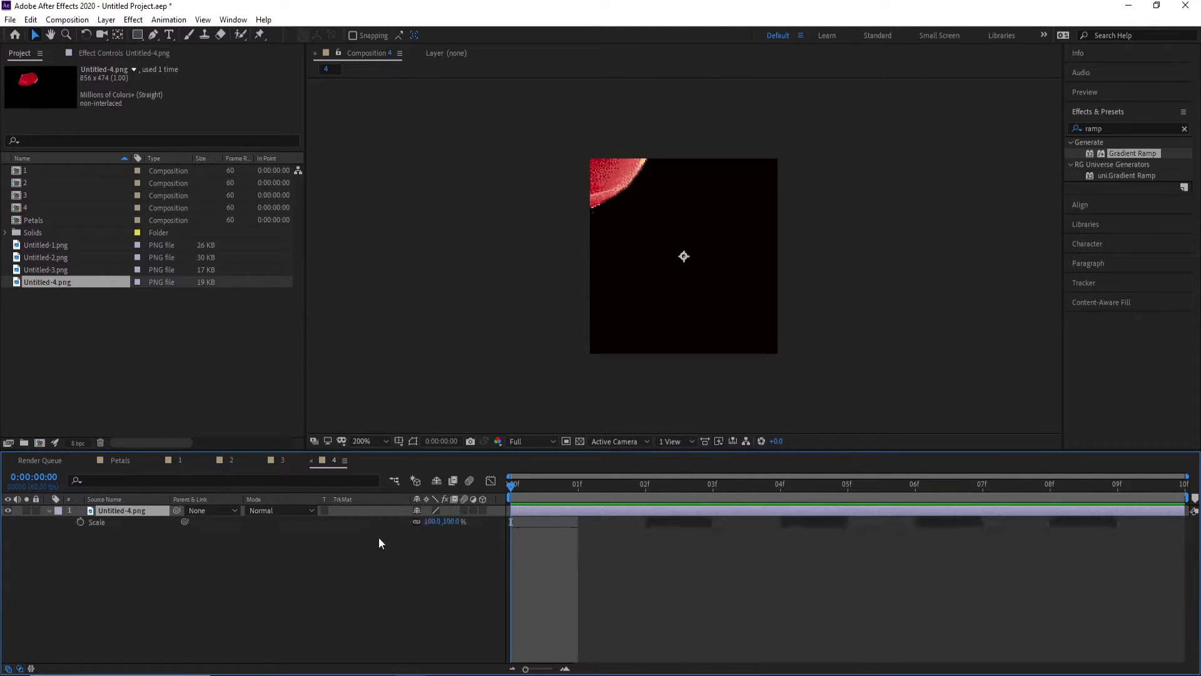
drag(431, 523, 410, 502)
drag(495, 358, 584, 405)
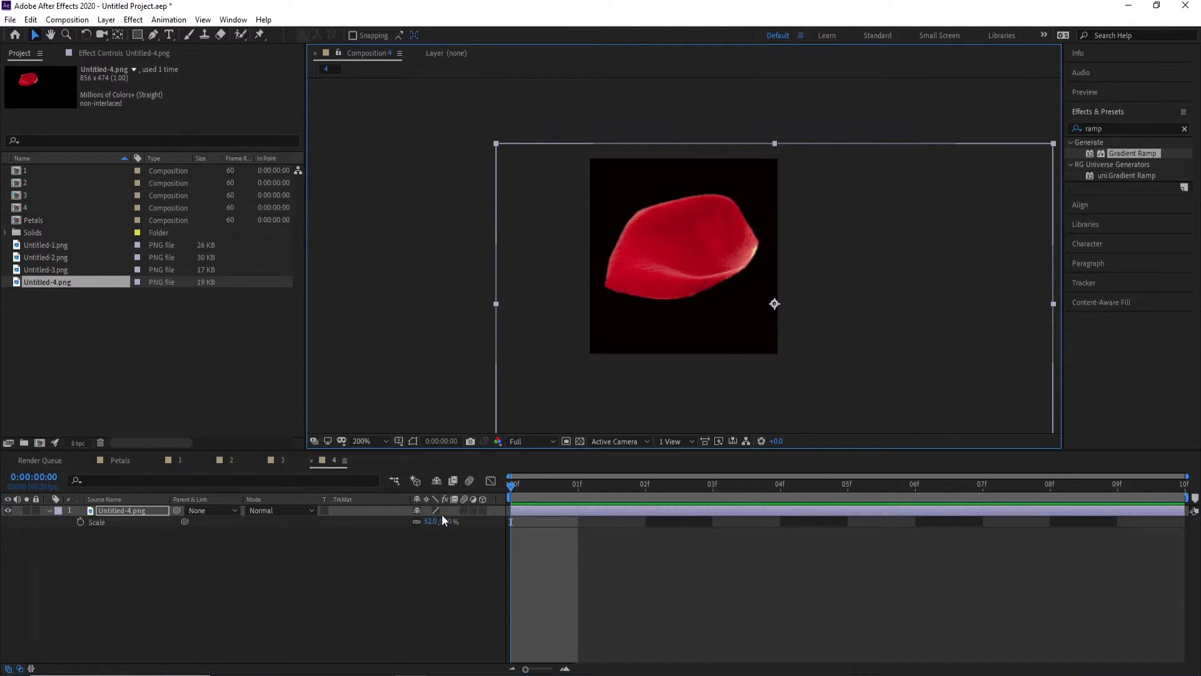
drag(430, 521, 434, 521)
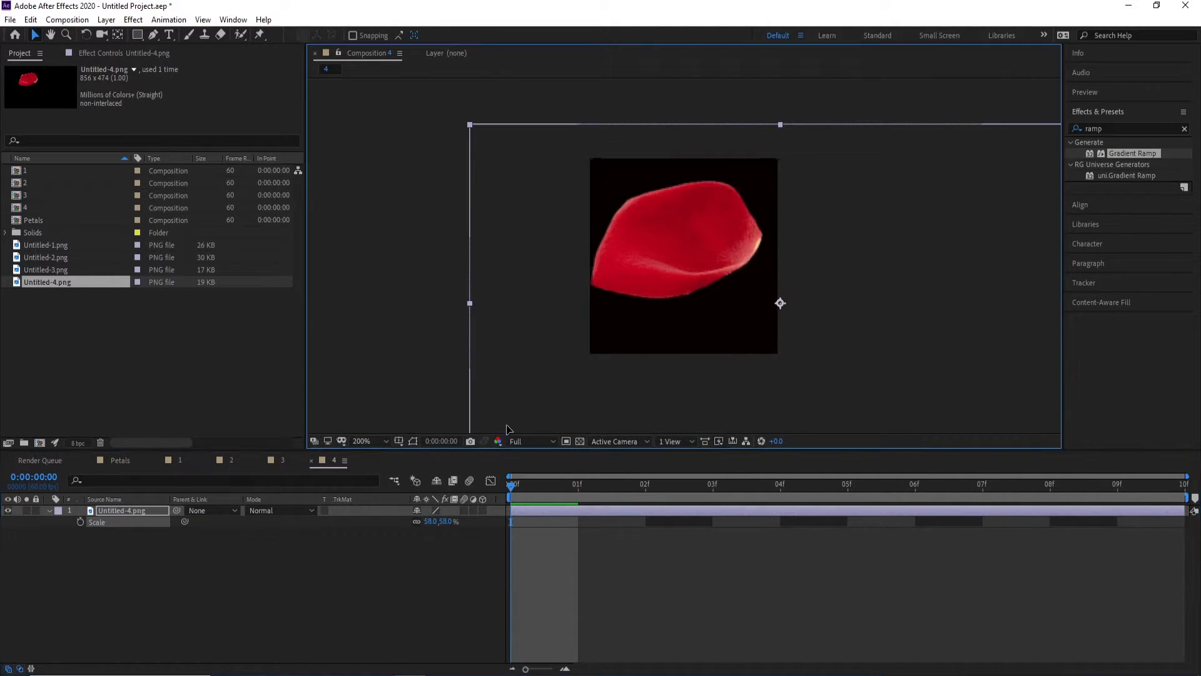
click(153, 595)
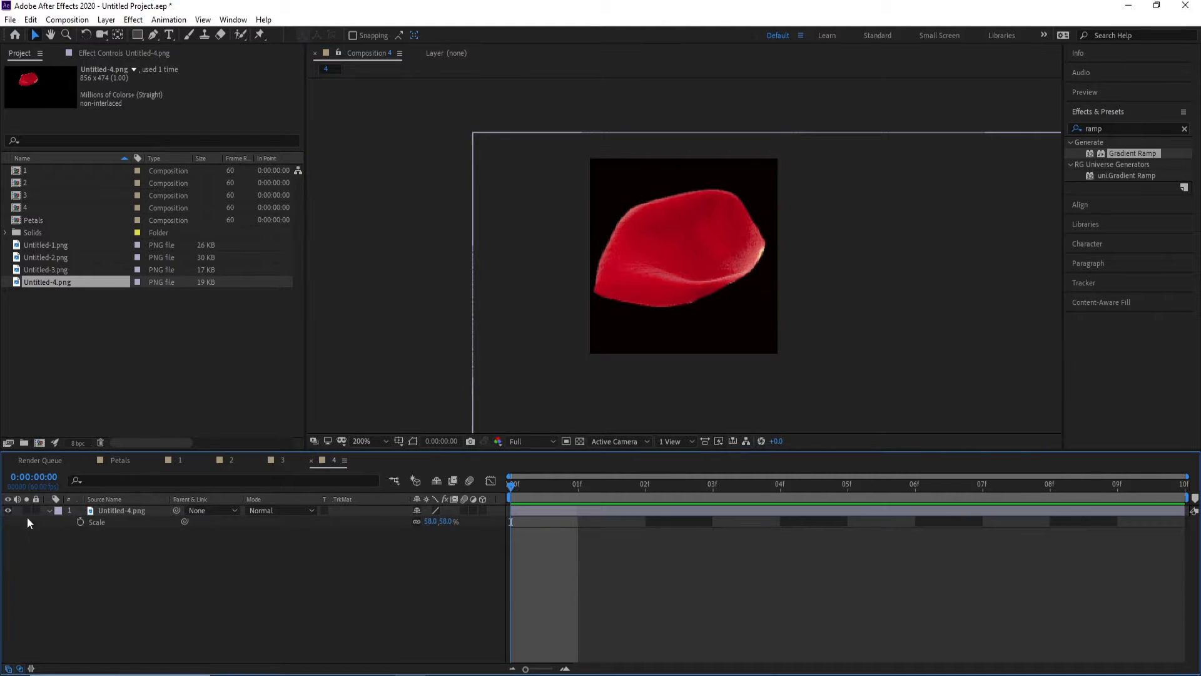
click(49, 510)
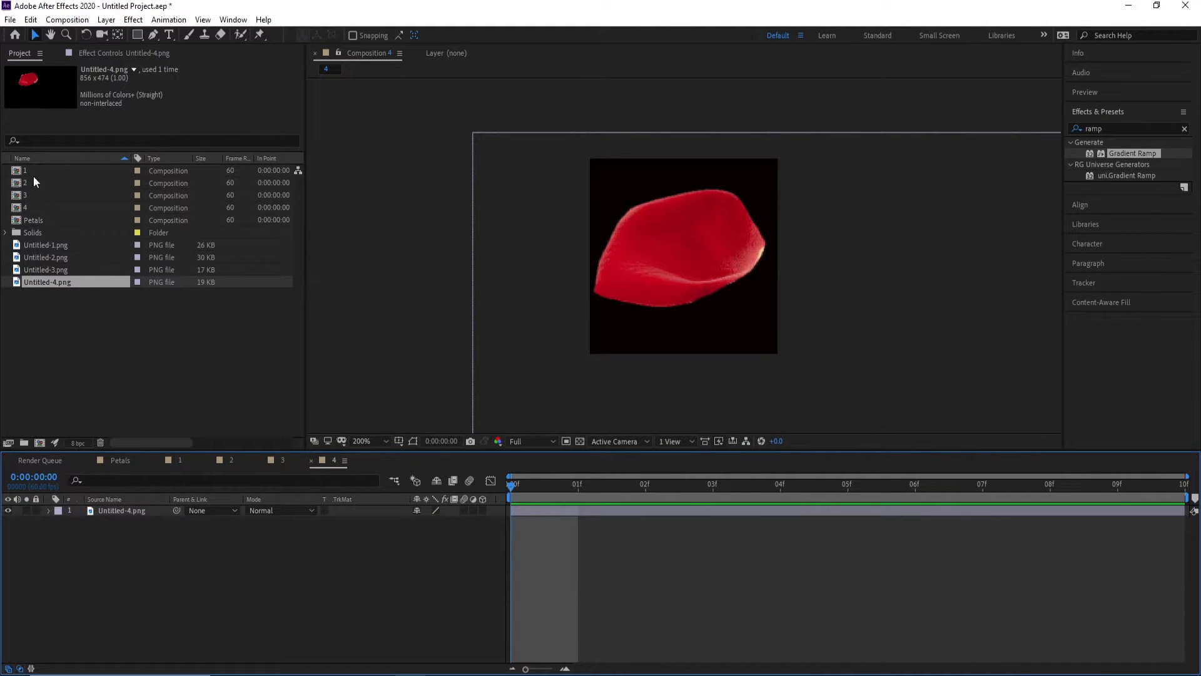
- Combine compositions 1 to 4 into a single new composition with sequenced layers, and make all four layers 3D
drag(36, 172, 23, 207)
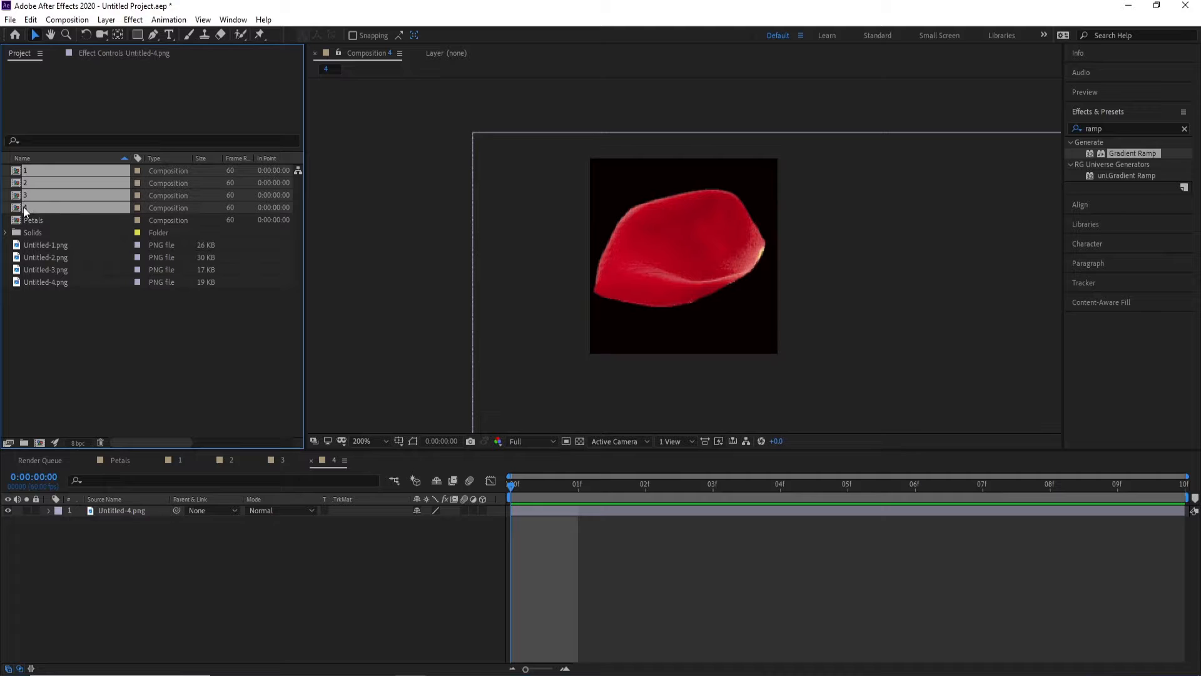
click(41, 443)
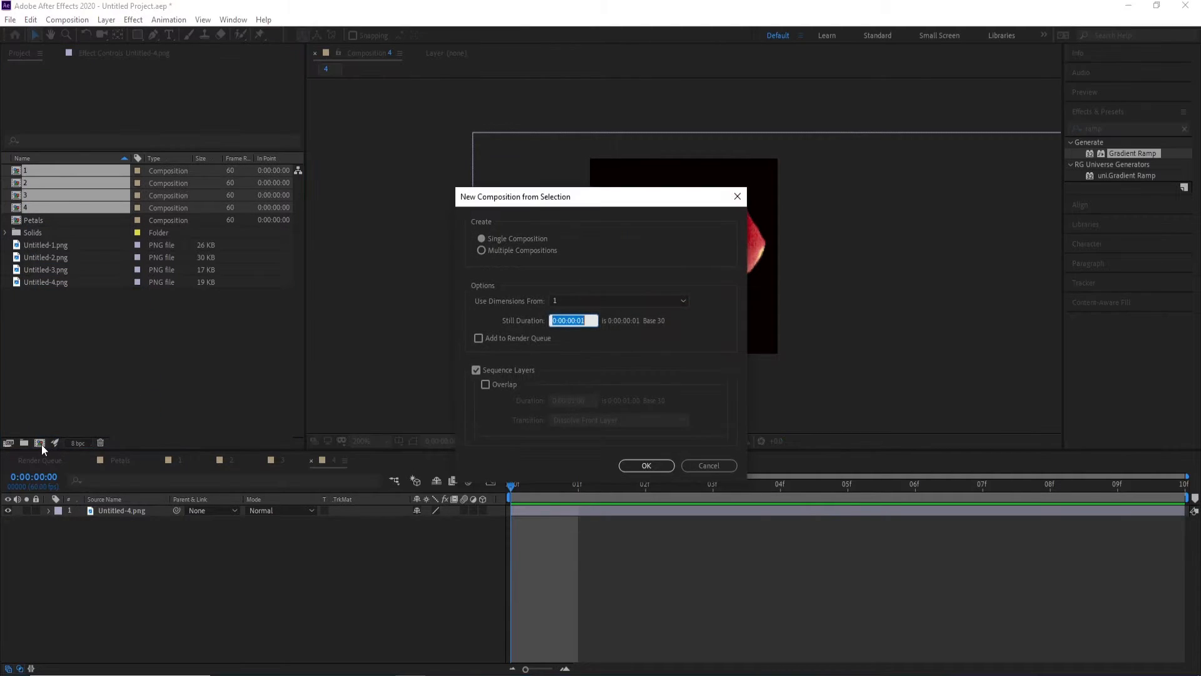
click(653, 468)
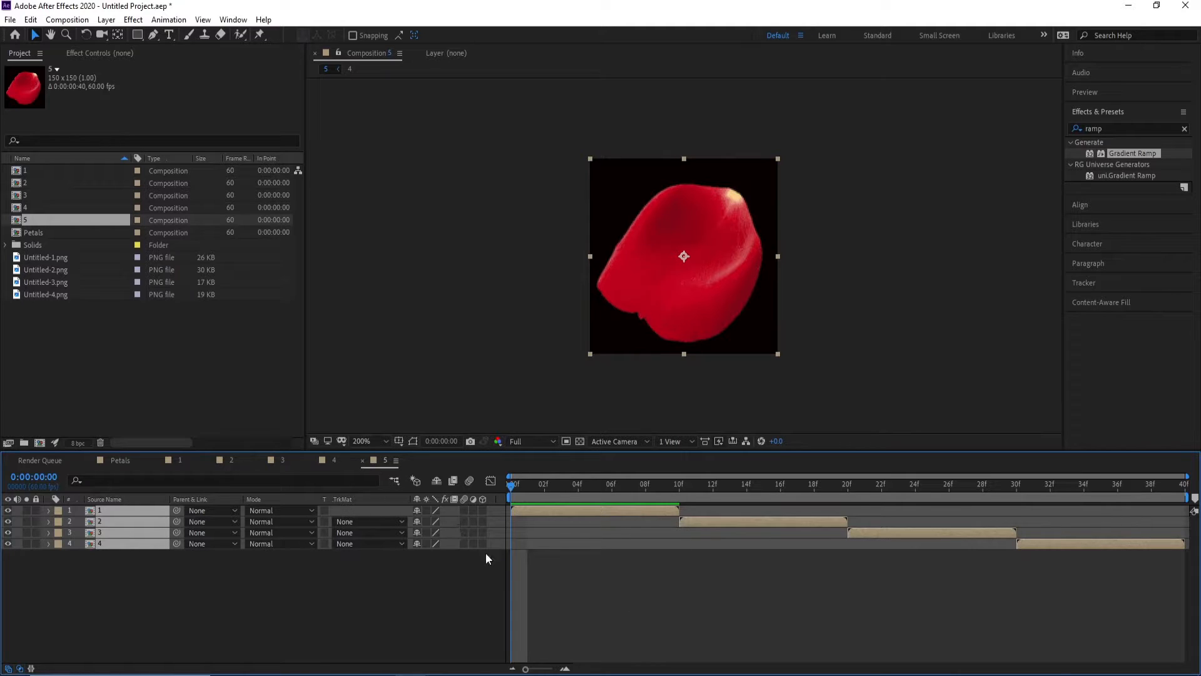
click(482, 510)
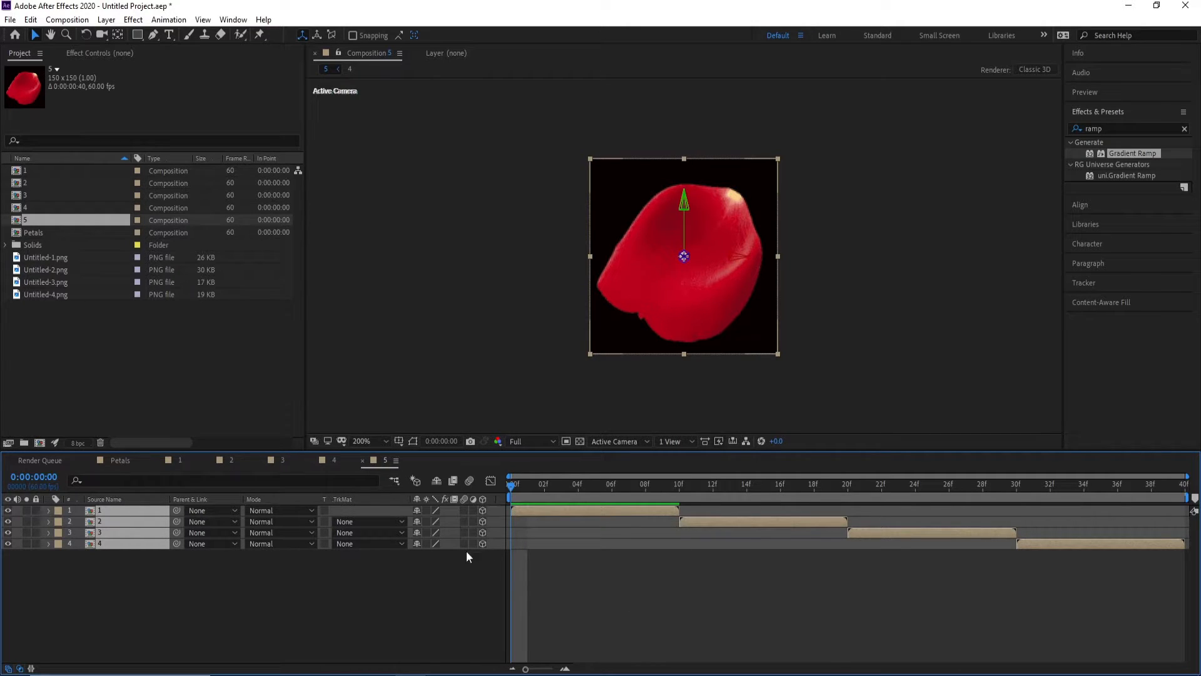
click(422, 593)
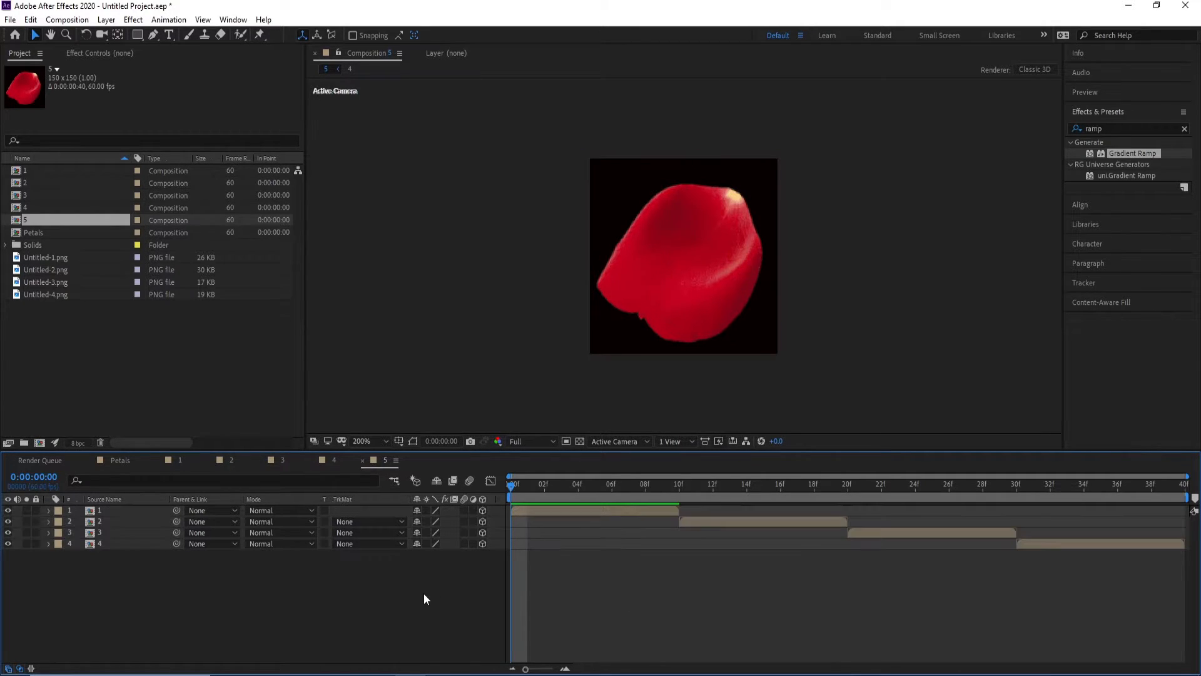
- Place the sequenced composition 5 in the Petals composition, between the Camera 1 and Particular layers
click(126, 463)
drag(34, 220, 107, 515)
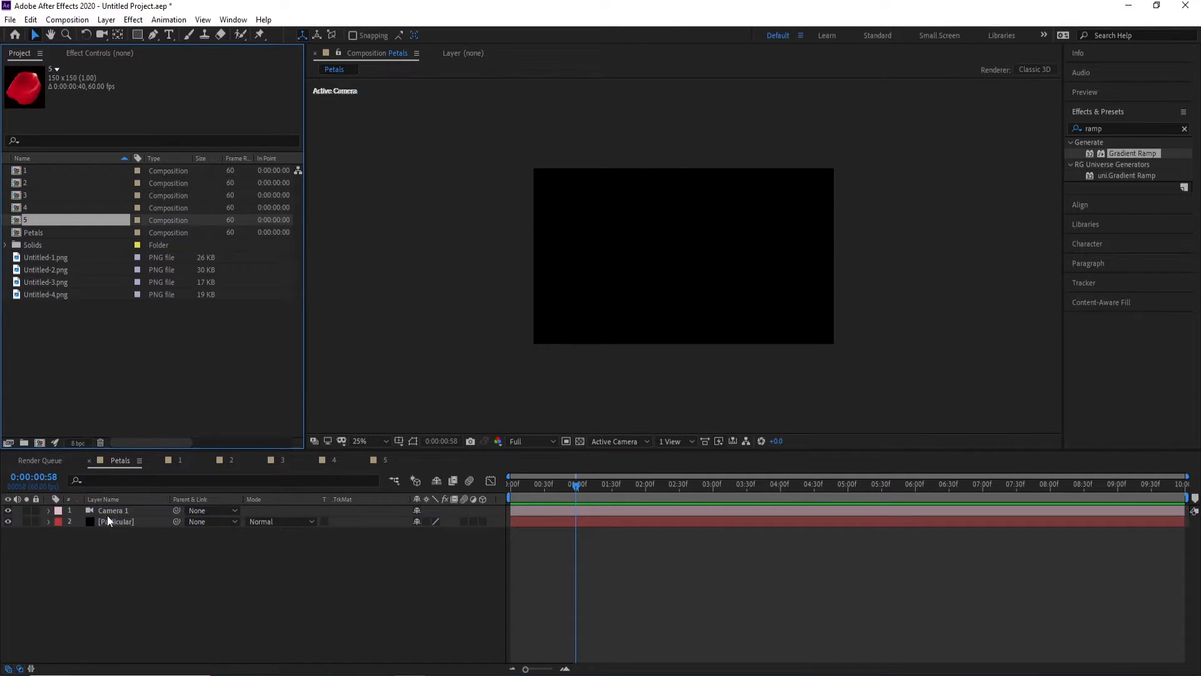
click(542, 490)
scroll(689, 321, up, 2)
key(h)
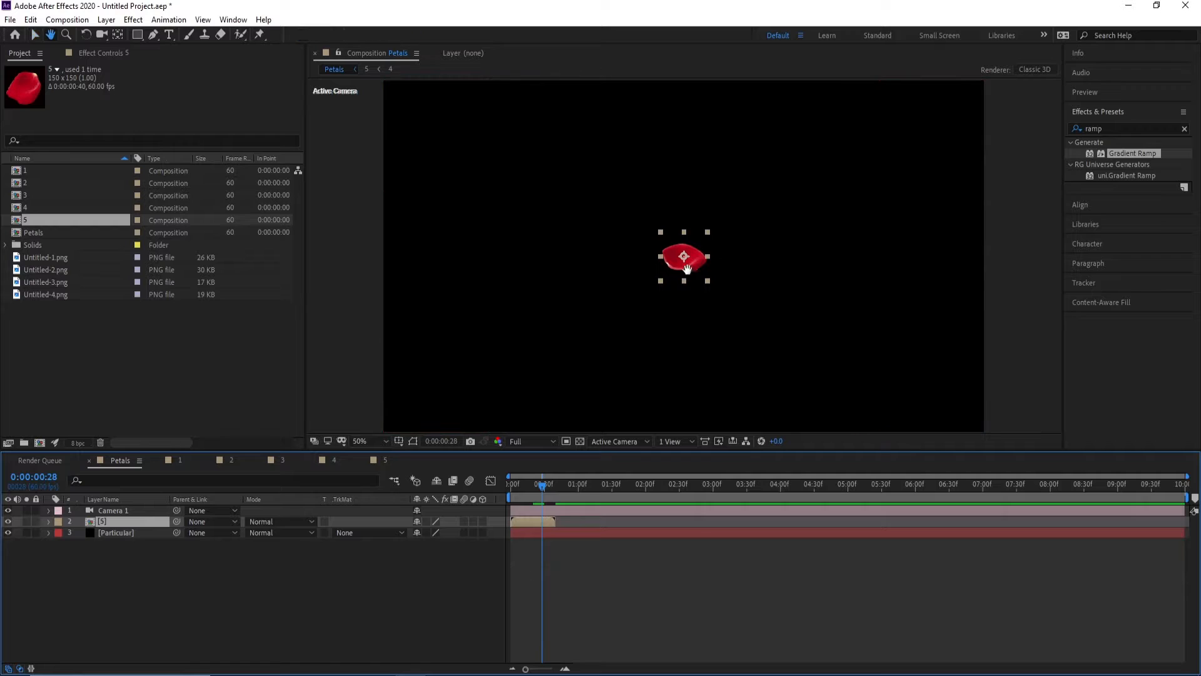
- Apply the RG Trapcode Particular effect to the Particular layer and scrub the timeline to 0:00:01:36 to view its particles
click(131, 539)
click(132, 533)
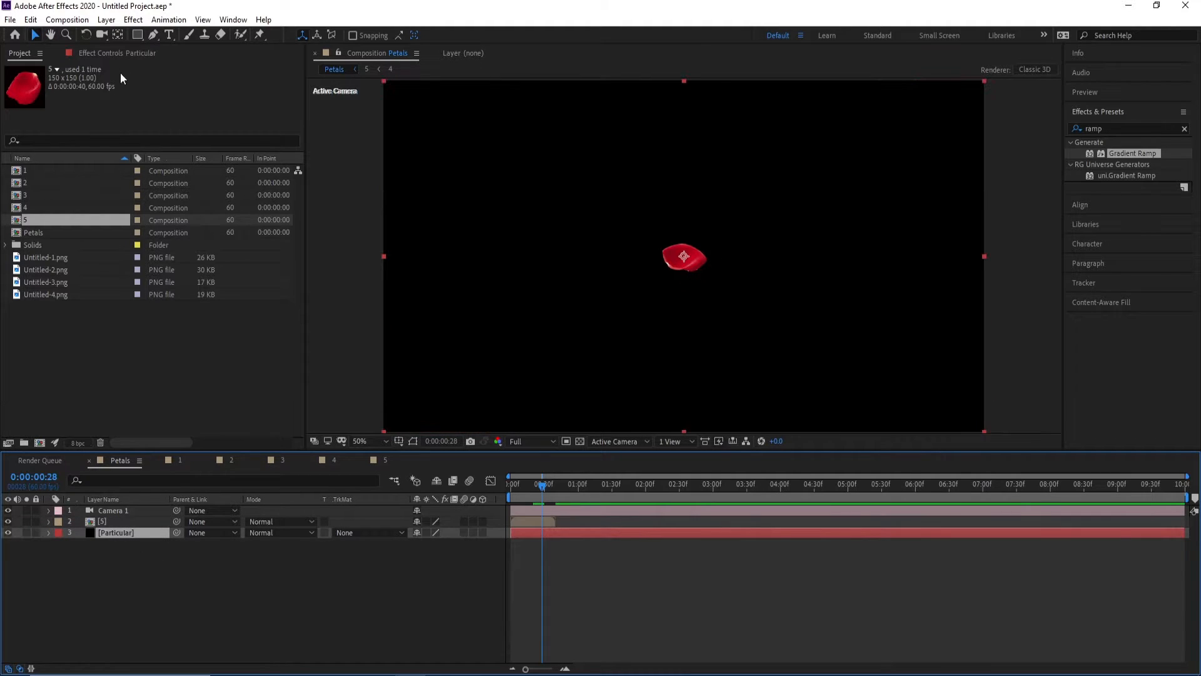
click(136, 22)
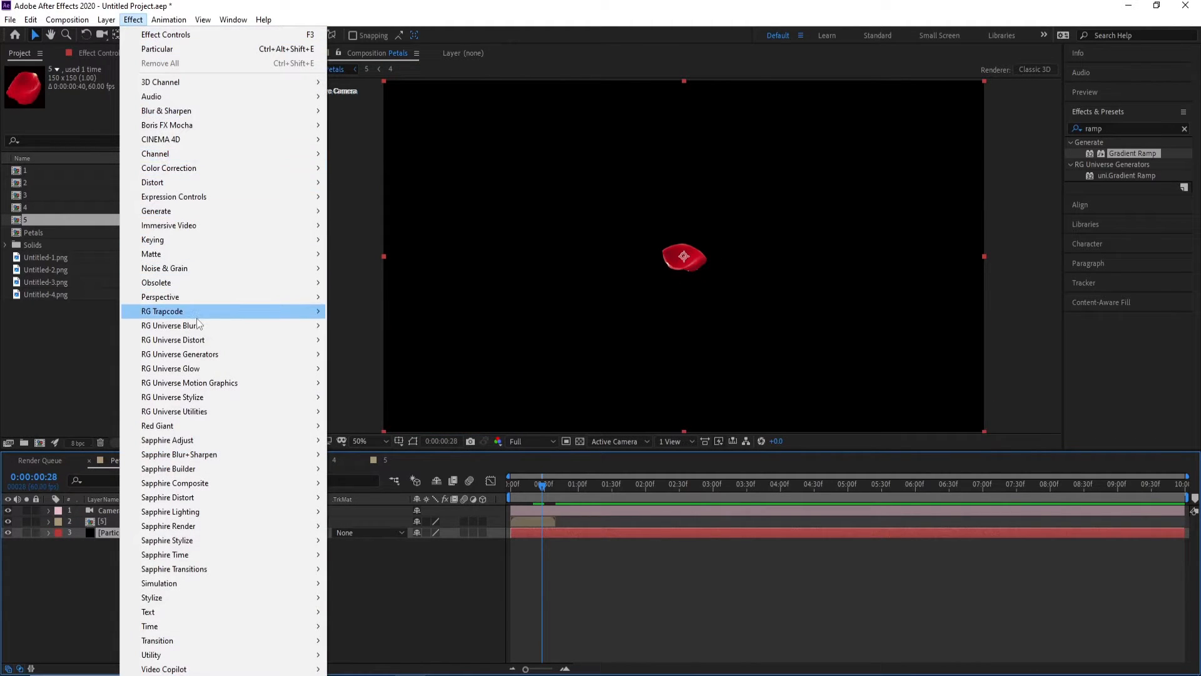
mouse_move(280, 333)
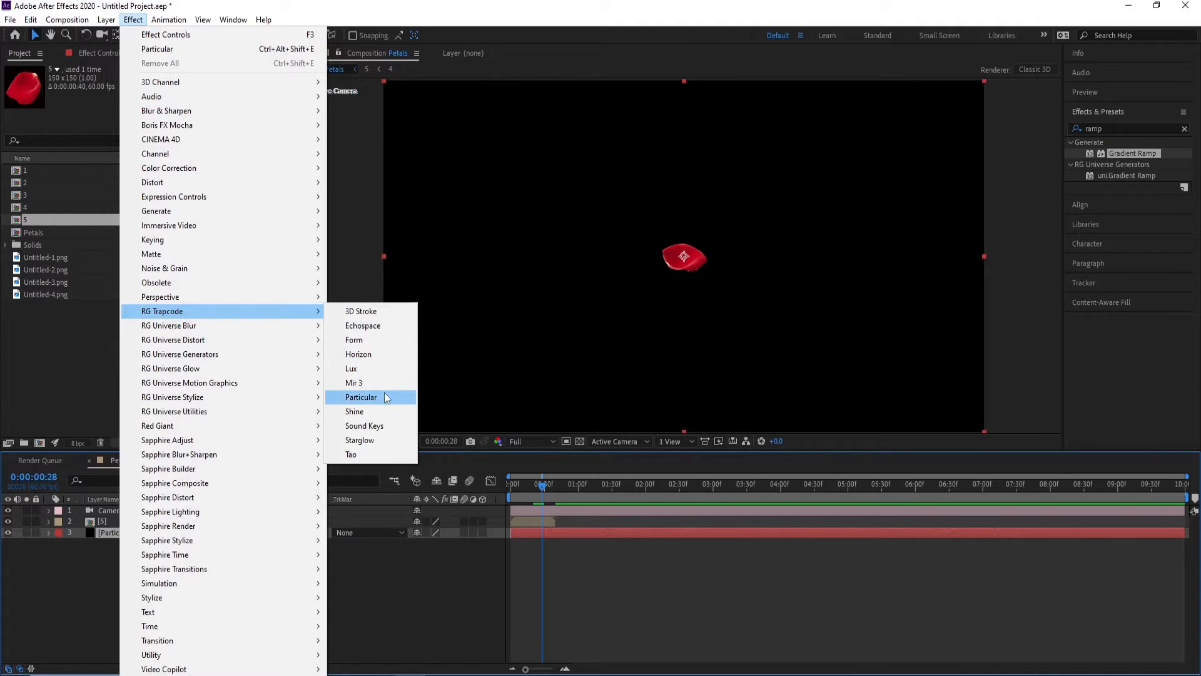
click(362, 397)
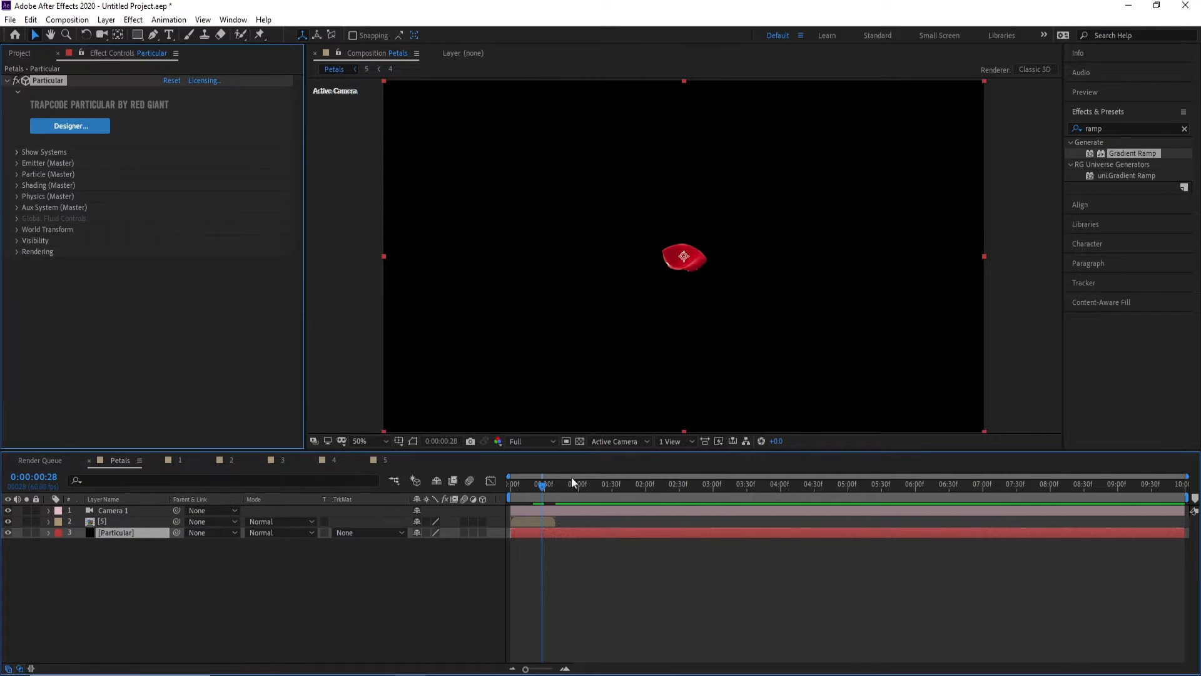
drag(572, 486, 618, 485)
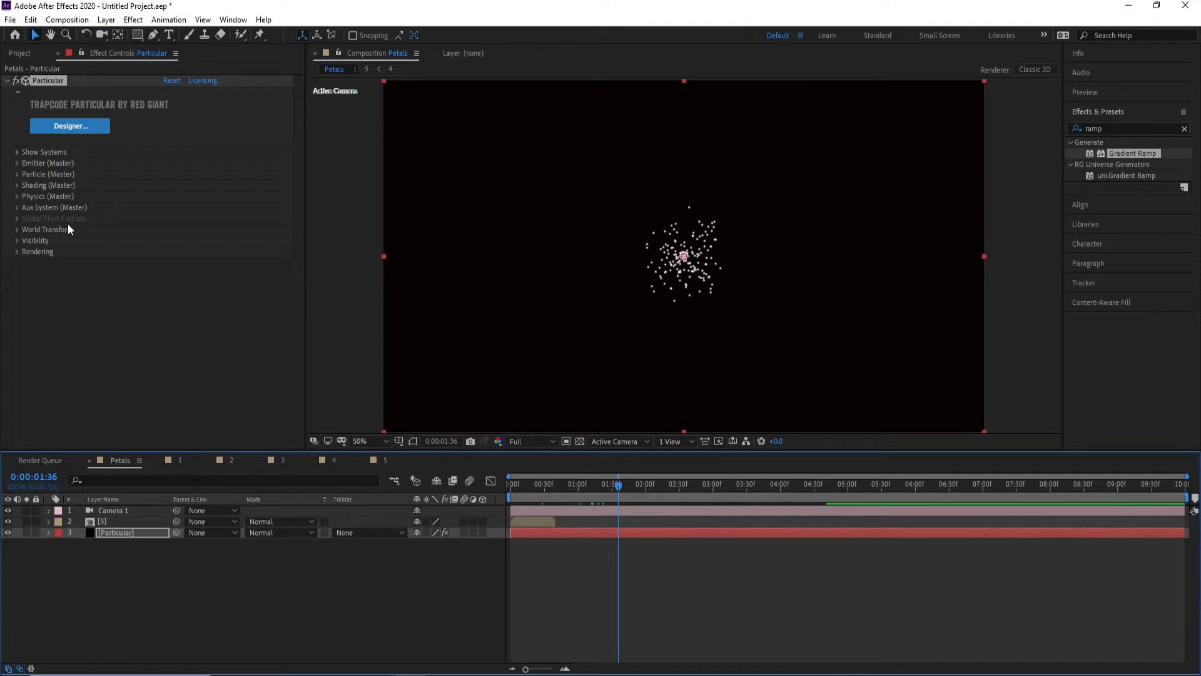
- Set the Particular emitter's Particles/sec to 800
click(17, 163)
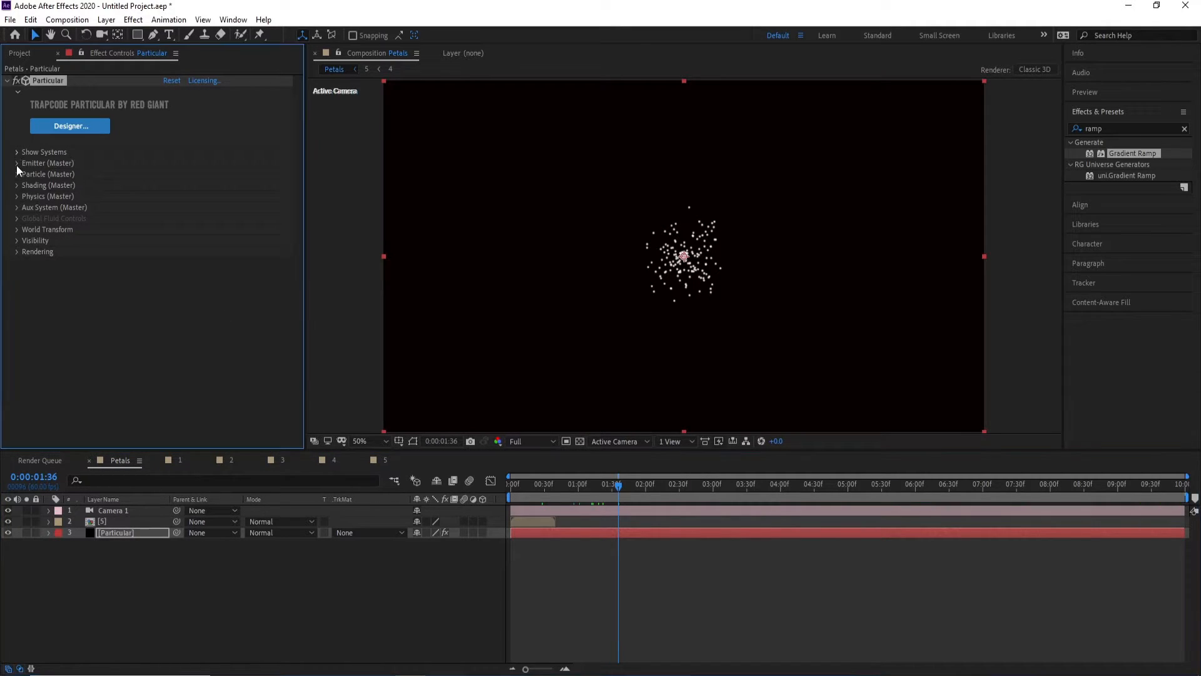
click(170, 185)
text(800)
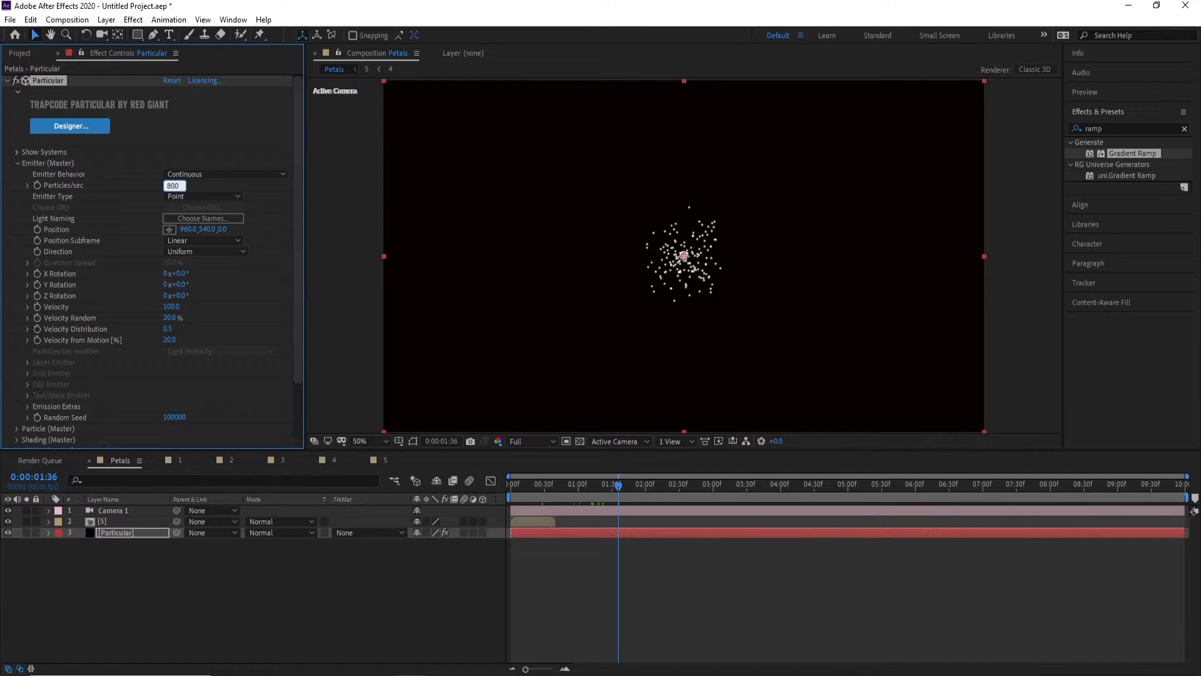
key(Return)
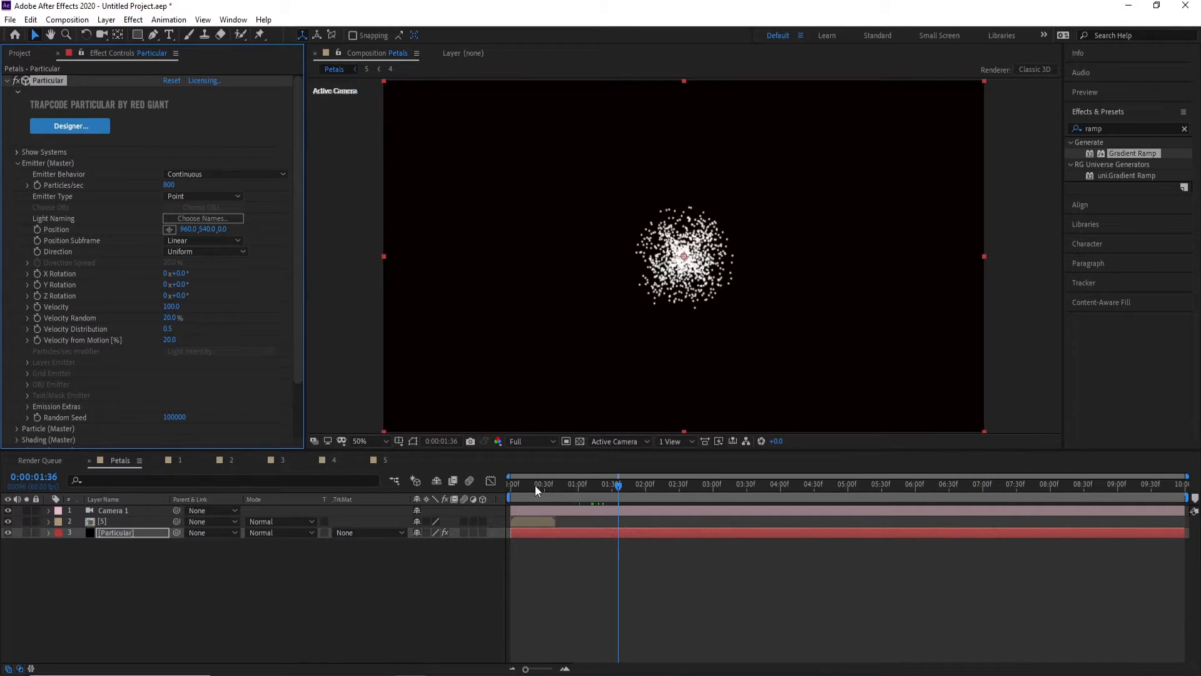
- Keyframe Particles/sec from its current rate at 0:00:00:00 to 0 at 0:00:00:11
drag(530, 484, 484, 492)
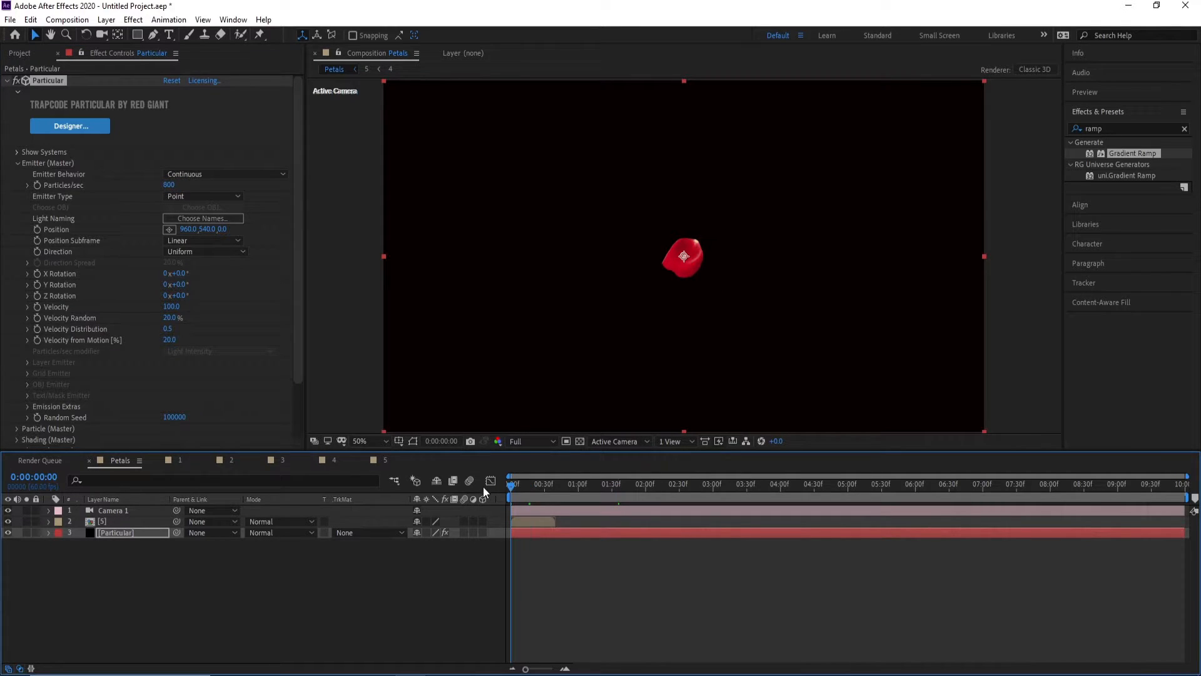
click(37, 185)
click(523, 490)
click(168, 186)
text(0)
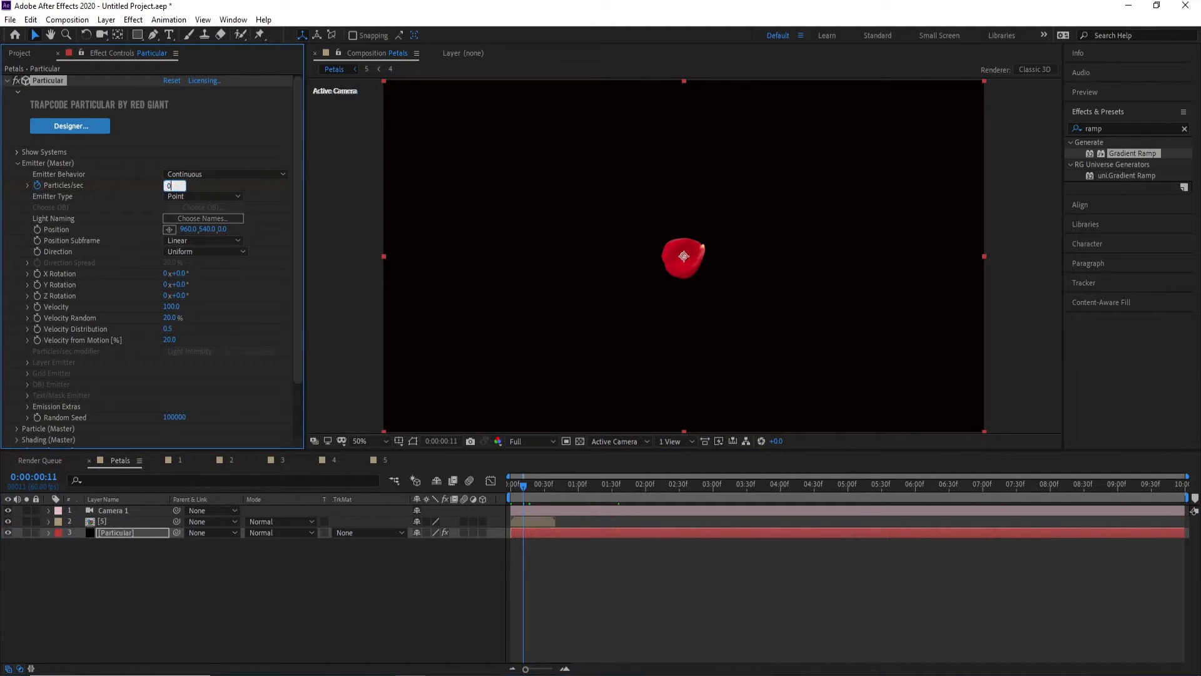
key(Return)
- Shift the Particular layer slightly earlier so it begins before the composition's start, and preview the particle animation
click(514, 533)
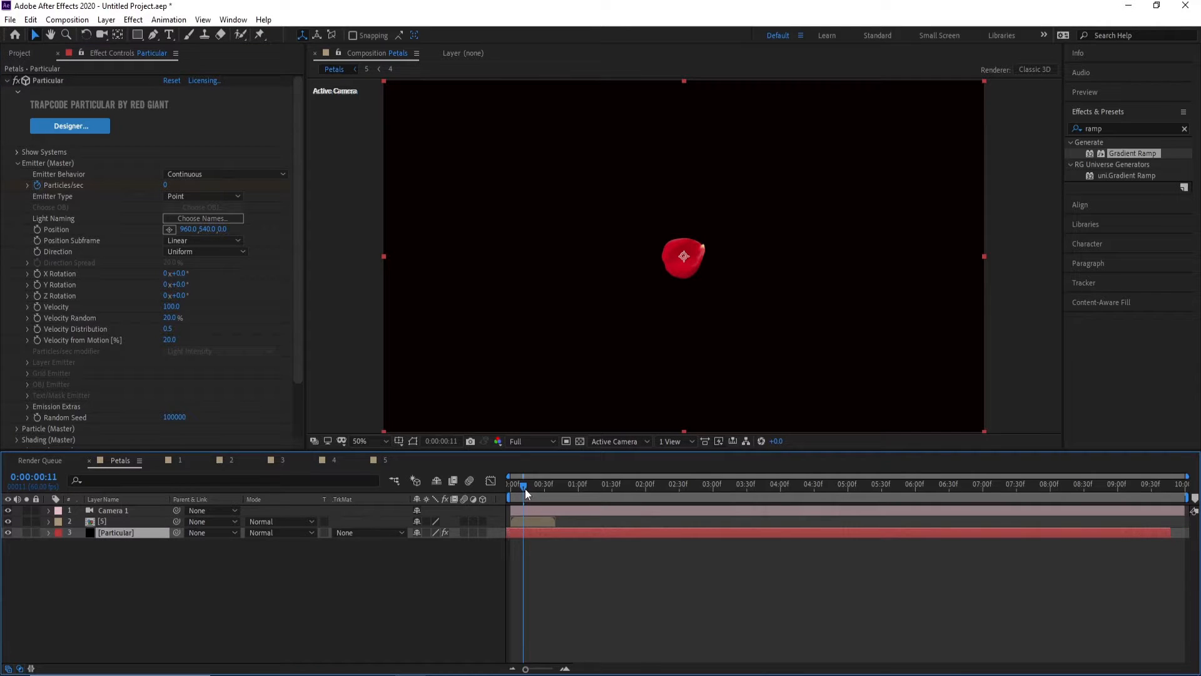
drag(524, 487, 513, 494)
key(space)
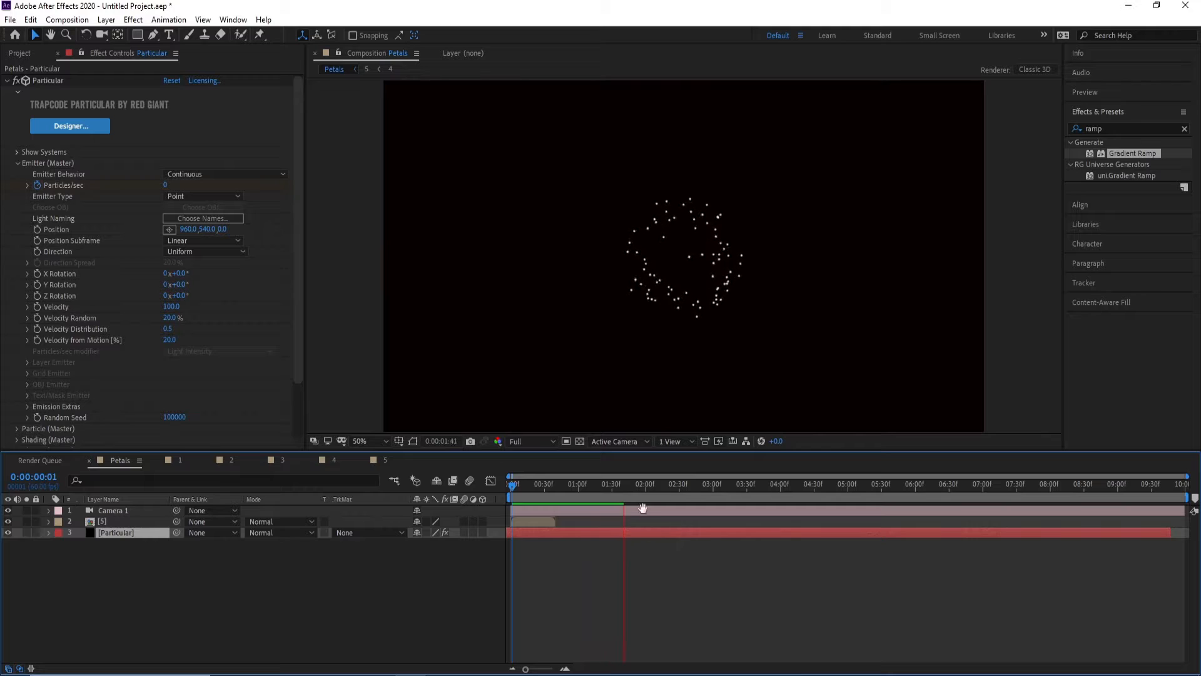
key(space)
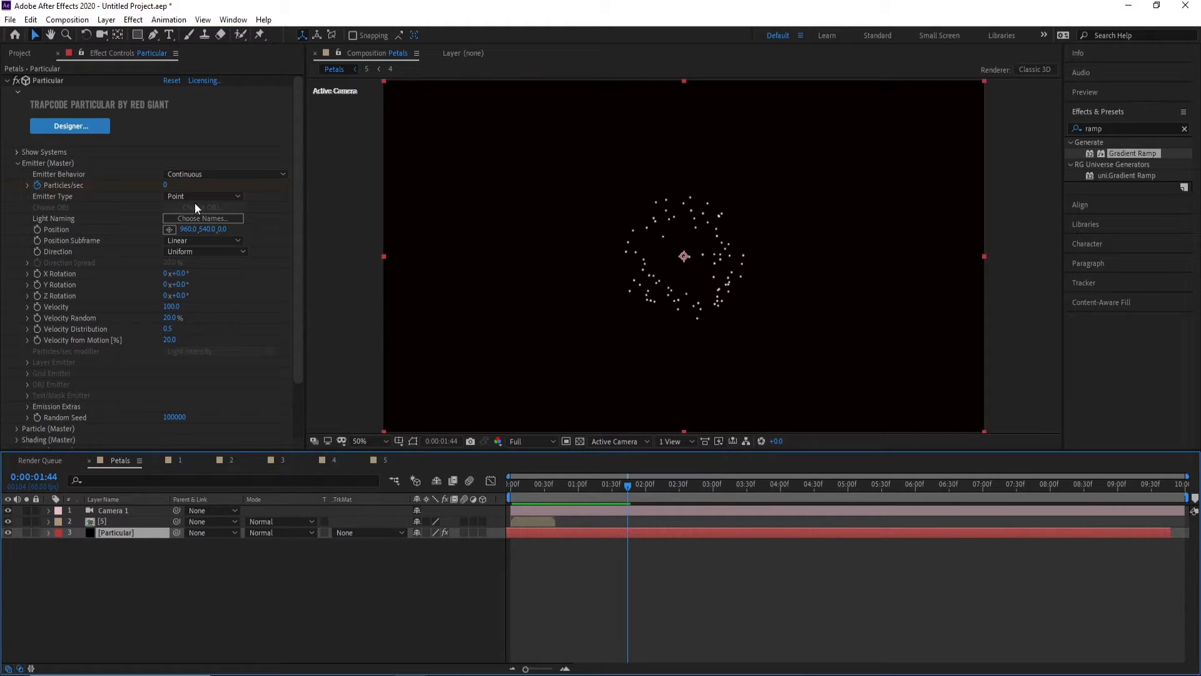
- Change the Emitter Type to Box and set the emitter's Velocity to 0
click(197, 197)
click(188, 225)
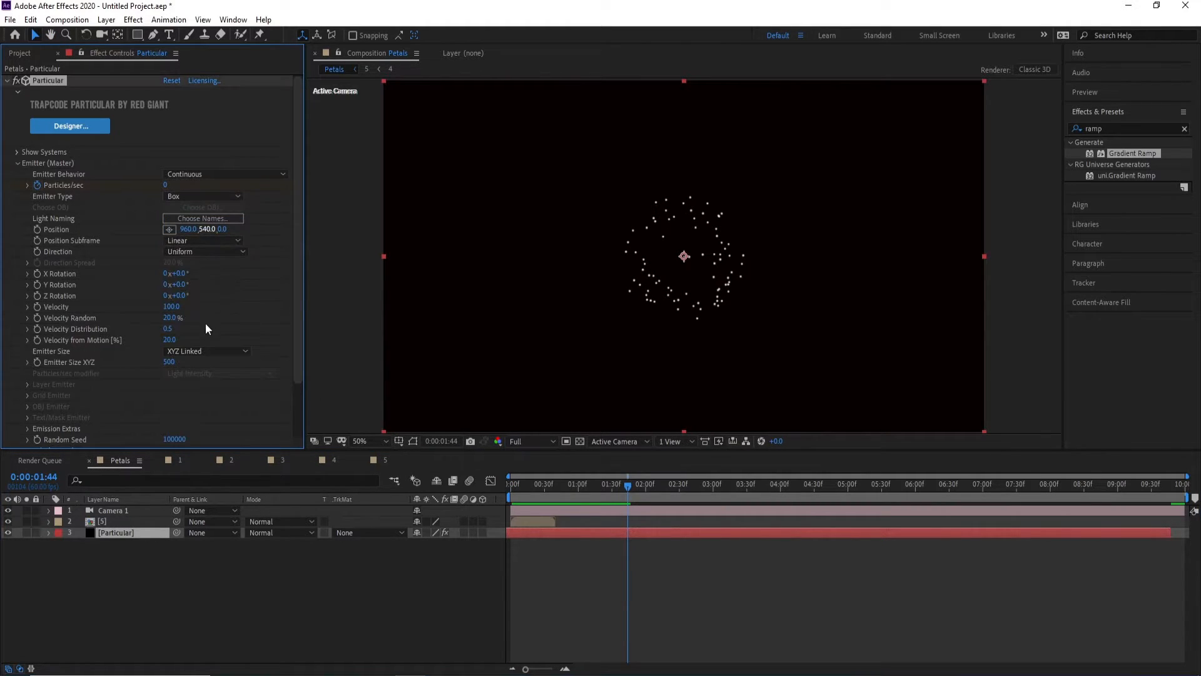
click(171, 307)
text(0)
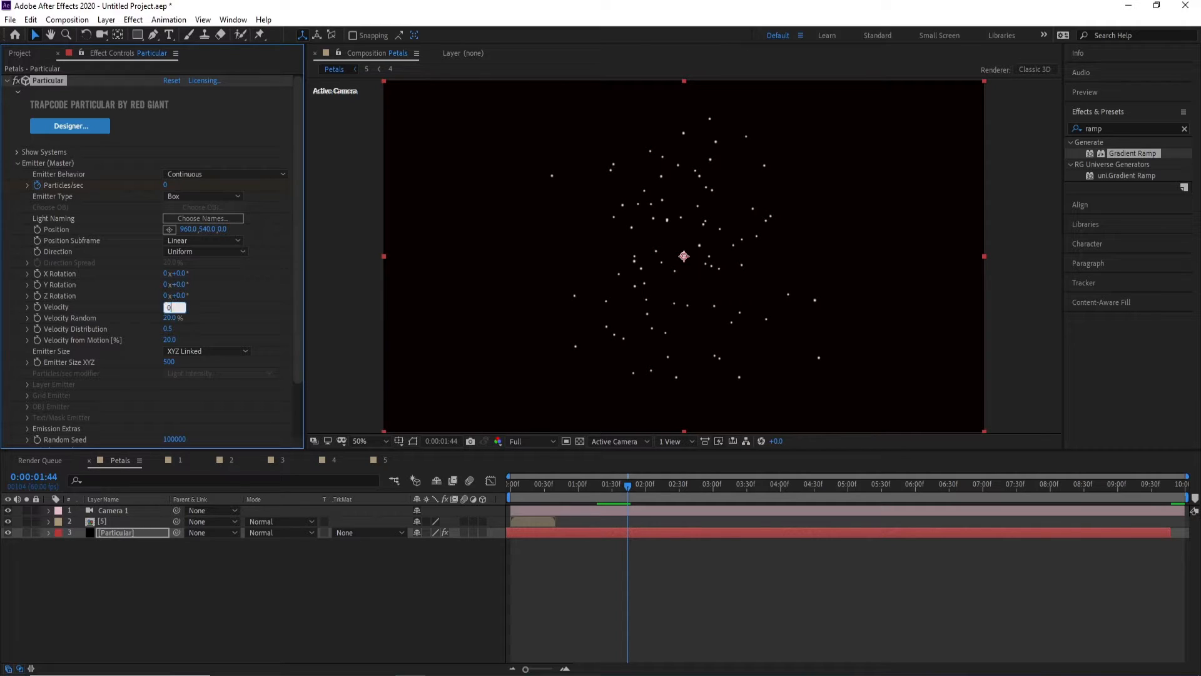
key(Return)
- Switch Emitter Size to XYZ Individual and set X to 2000, Y to 1500 and Z to 3000
click(209, 351)
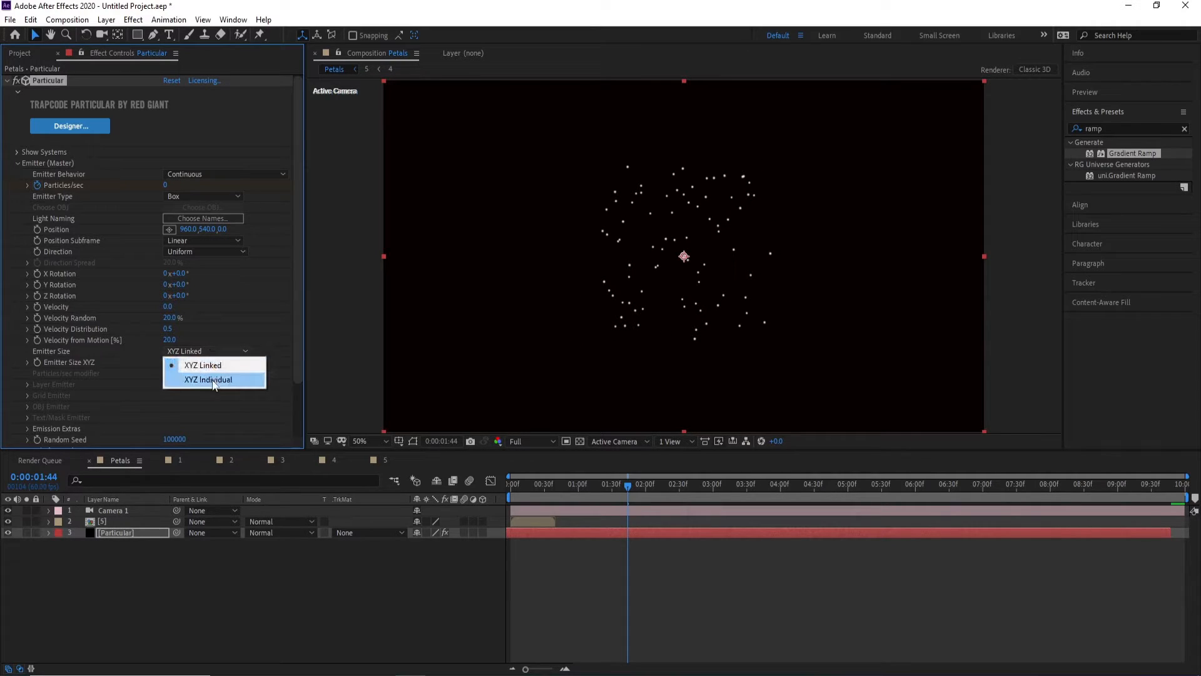
click(195, 378)
click(170, 363)
text(2)
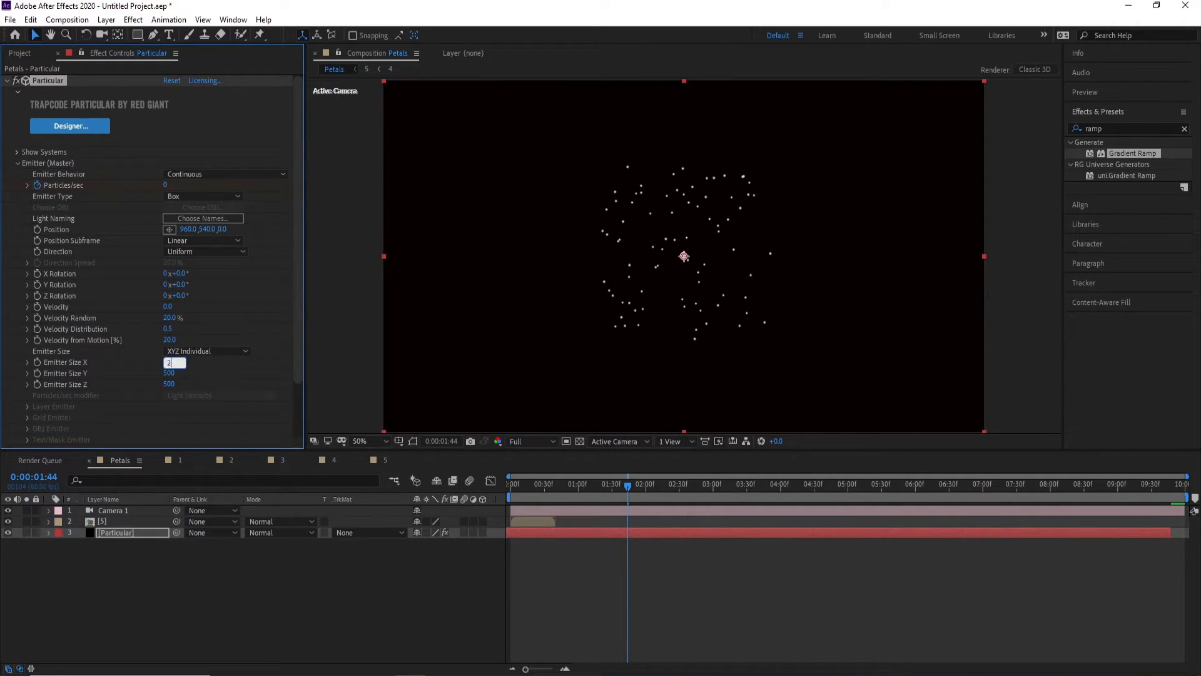
text(000)
key(Tab)
text(15)
key(Tab)
text(3000)
key(Return)
drag(490, 182, 508, 248)
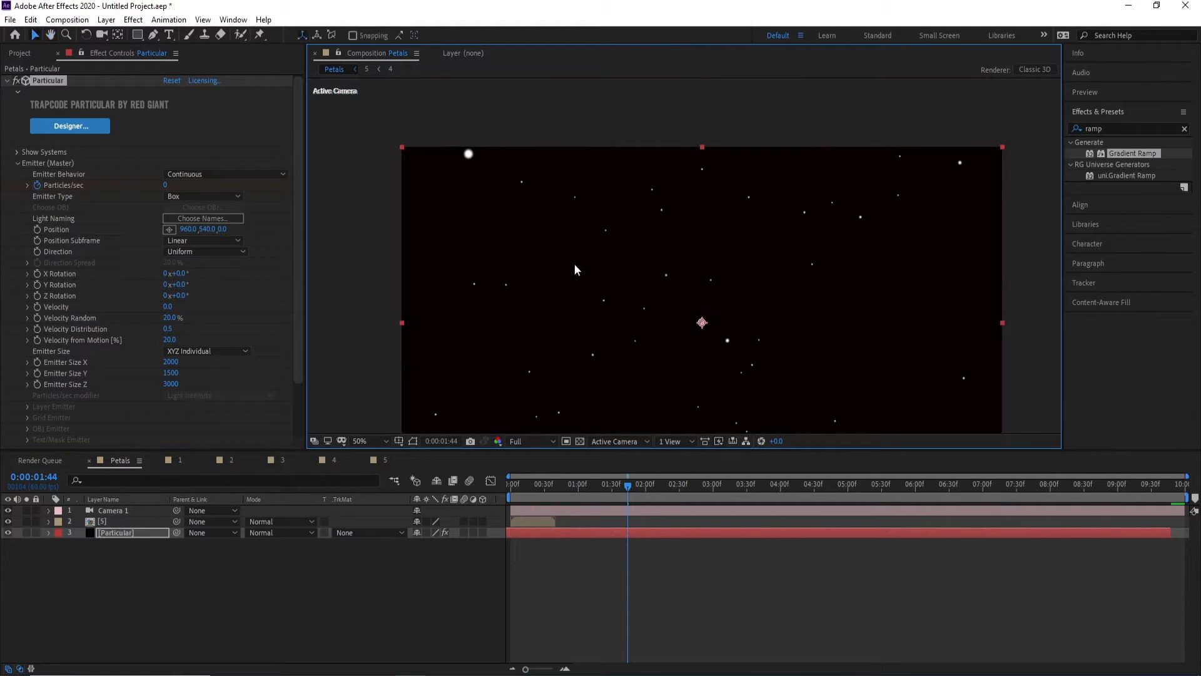
drag(576, 319, 539, 254)
key(v)
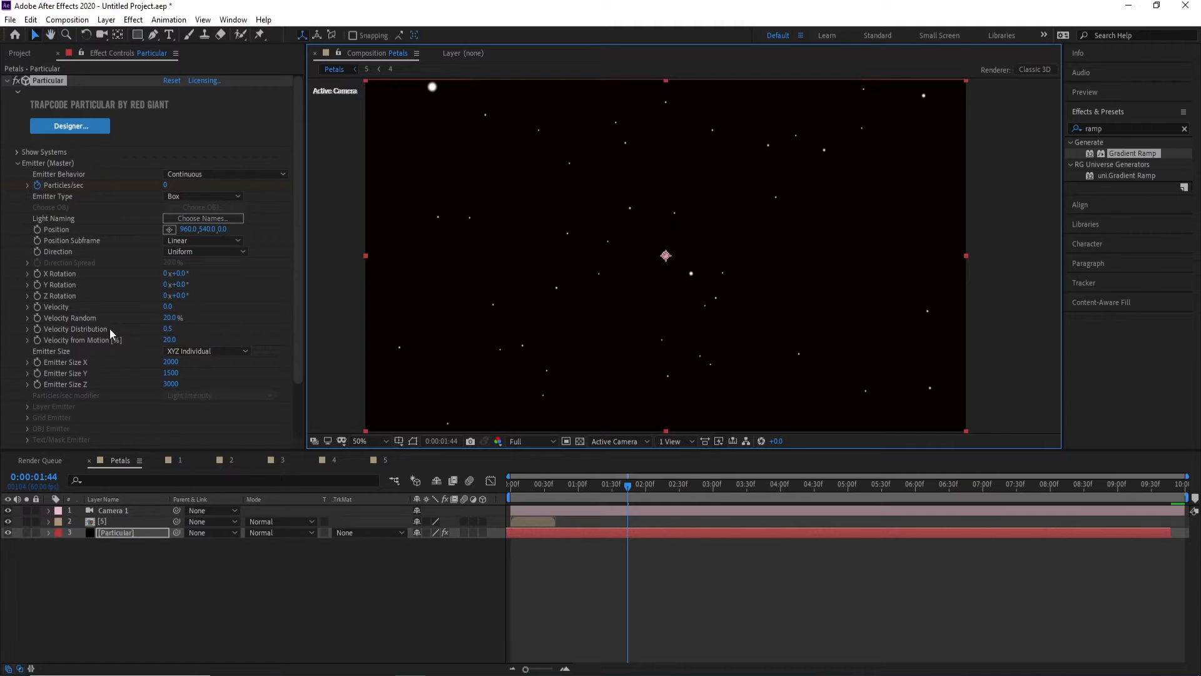
- Change the Particle Type to Sprite and choose layer 2. 5 as the particle texture
click(17, 164)
click(16, 175)
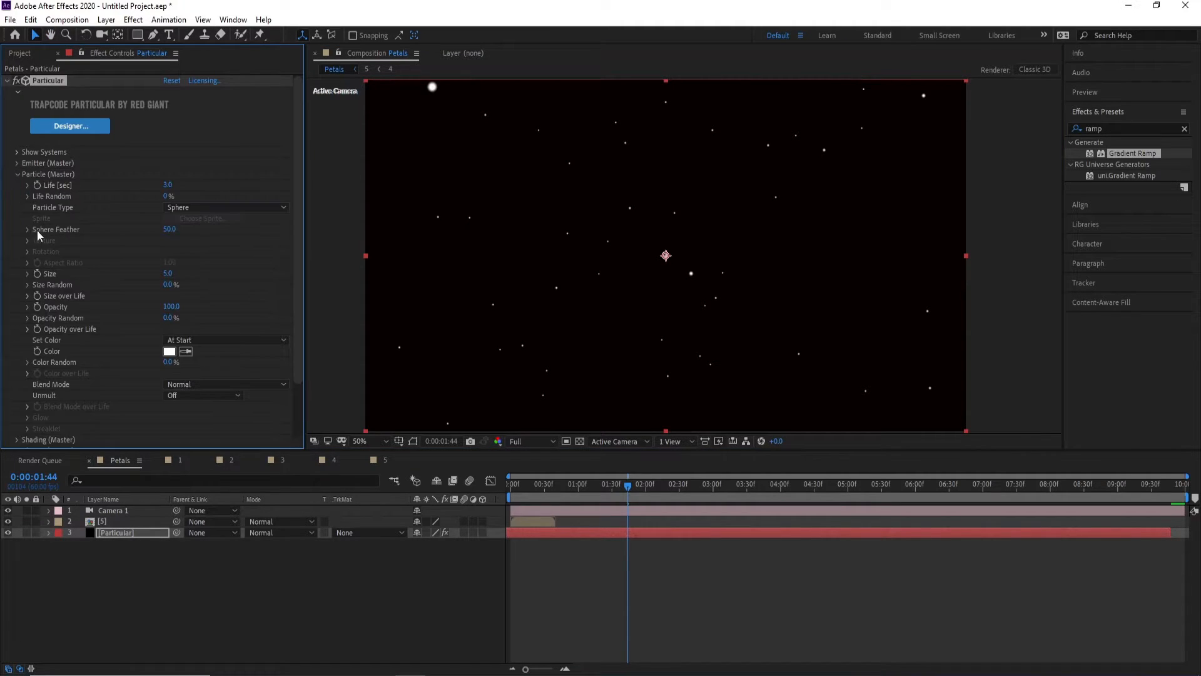
click(227, 209)
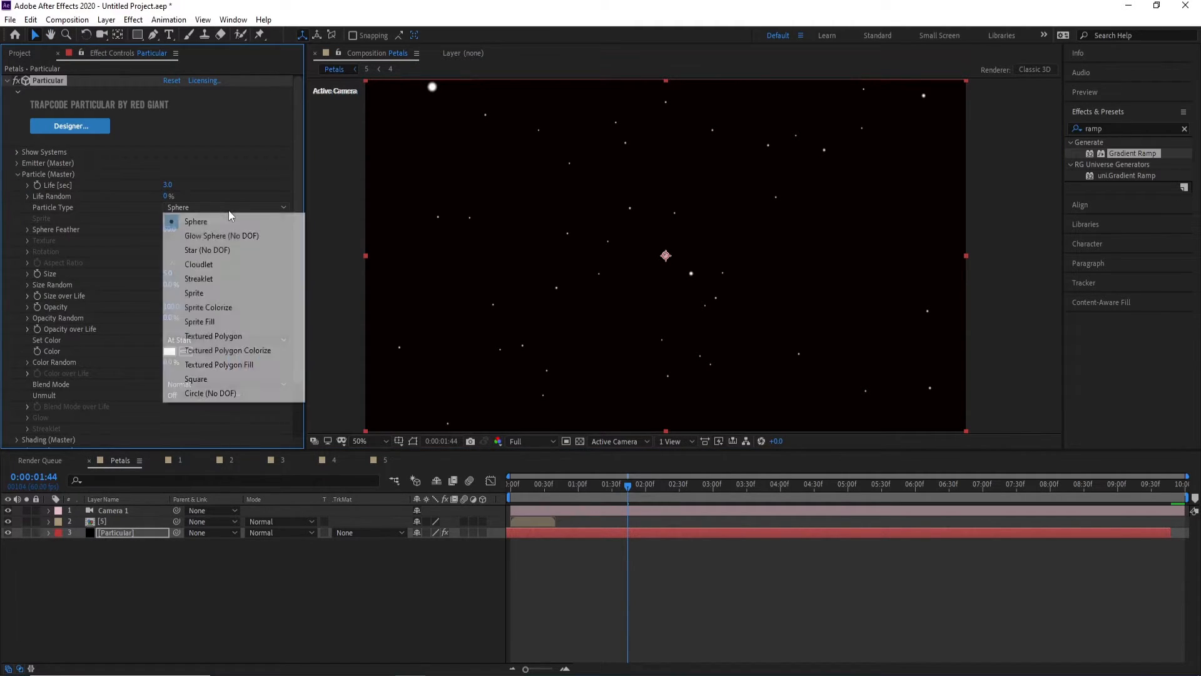
click(219, 297)
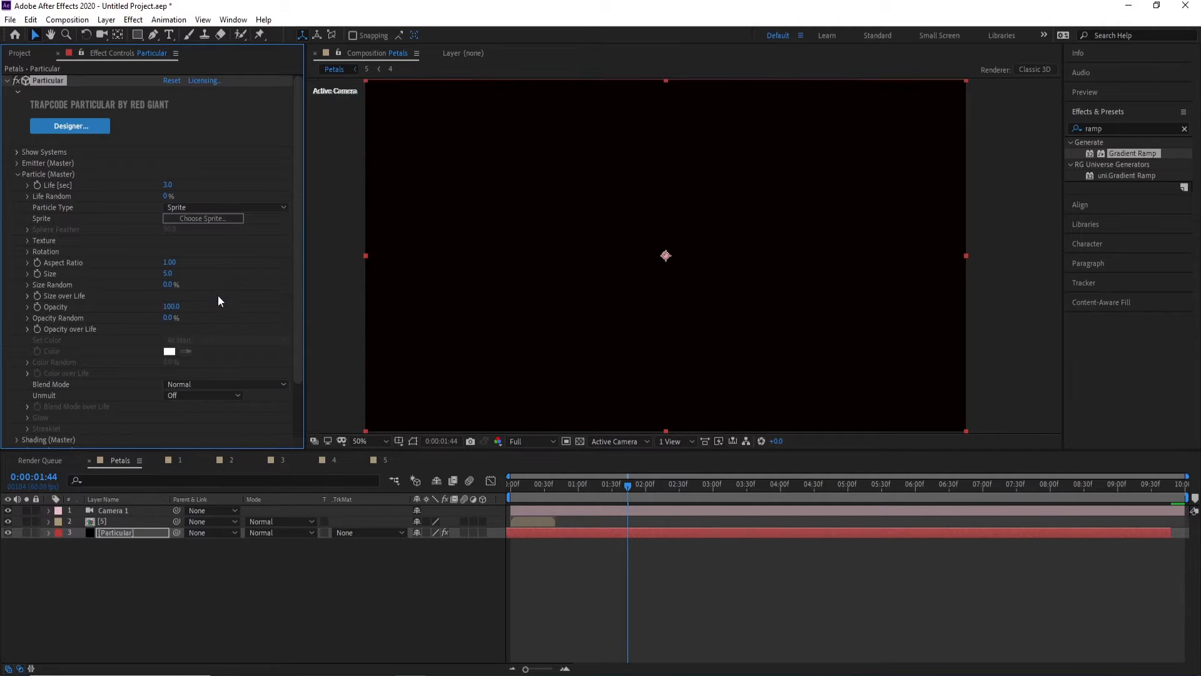
click(27, 241)
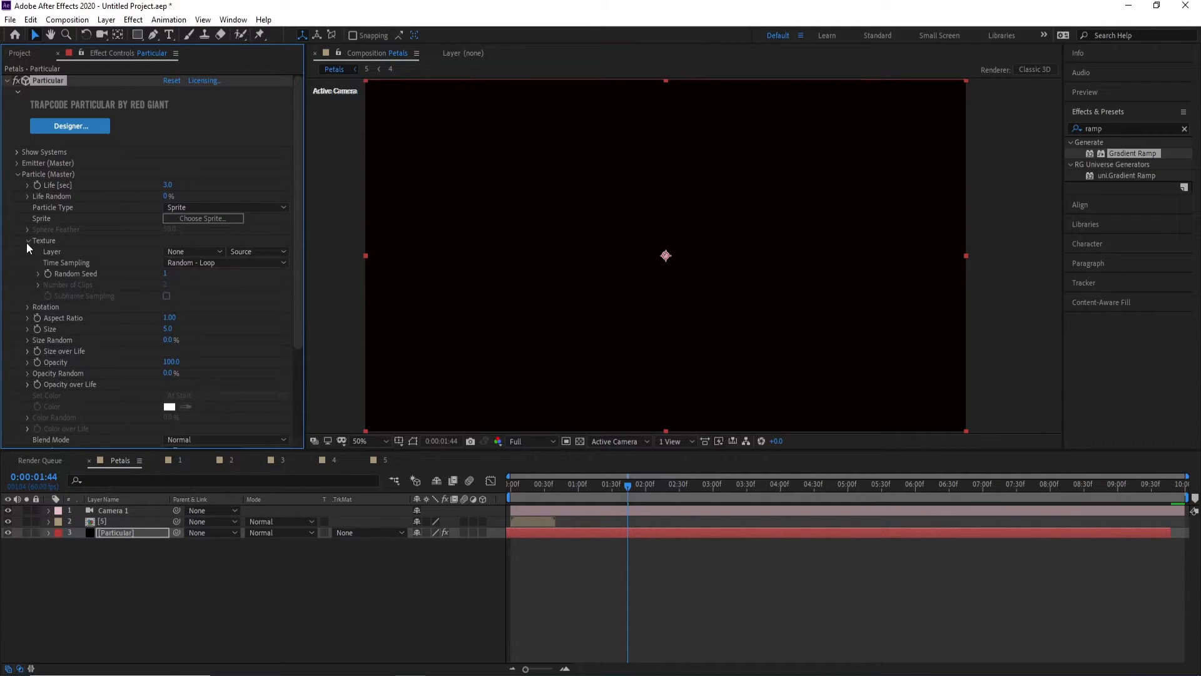
click(180, 252)
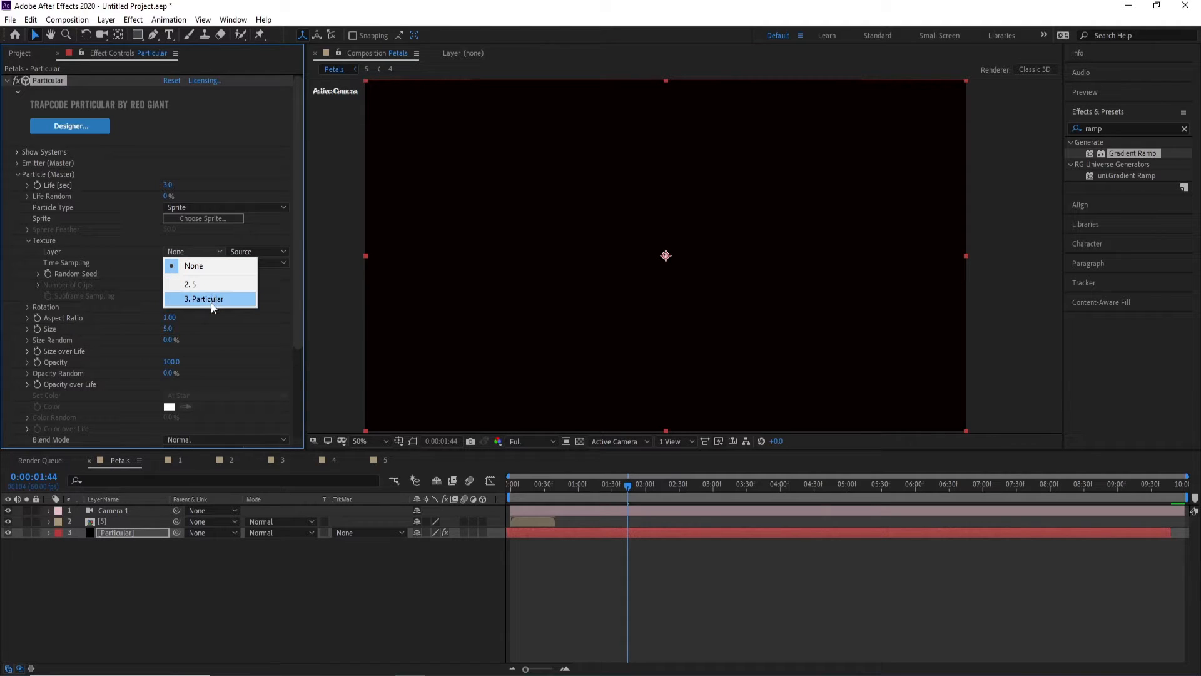
click(202, 285)
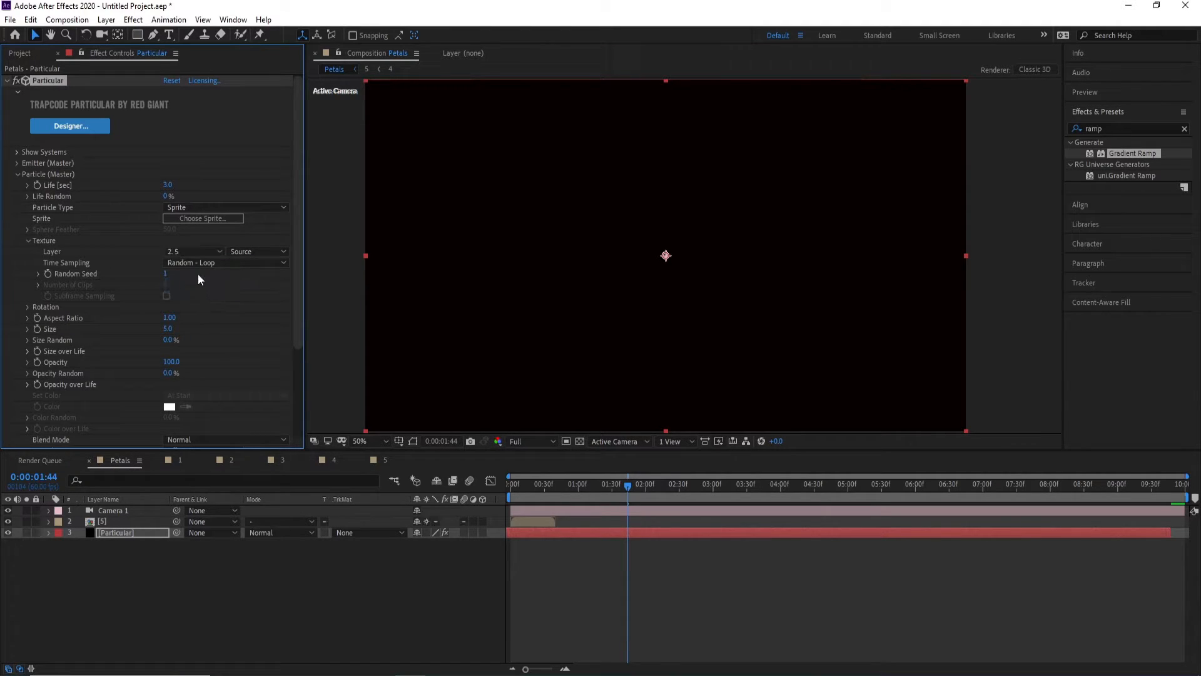
- Increase the particle Size to 563 and set the texture's Time Sampling to Random - Still Frame
drag(165, 330, 499, 344)
key(h)
drag(517, 388, 517, 370)
key(v)
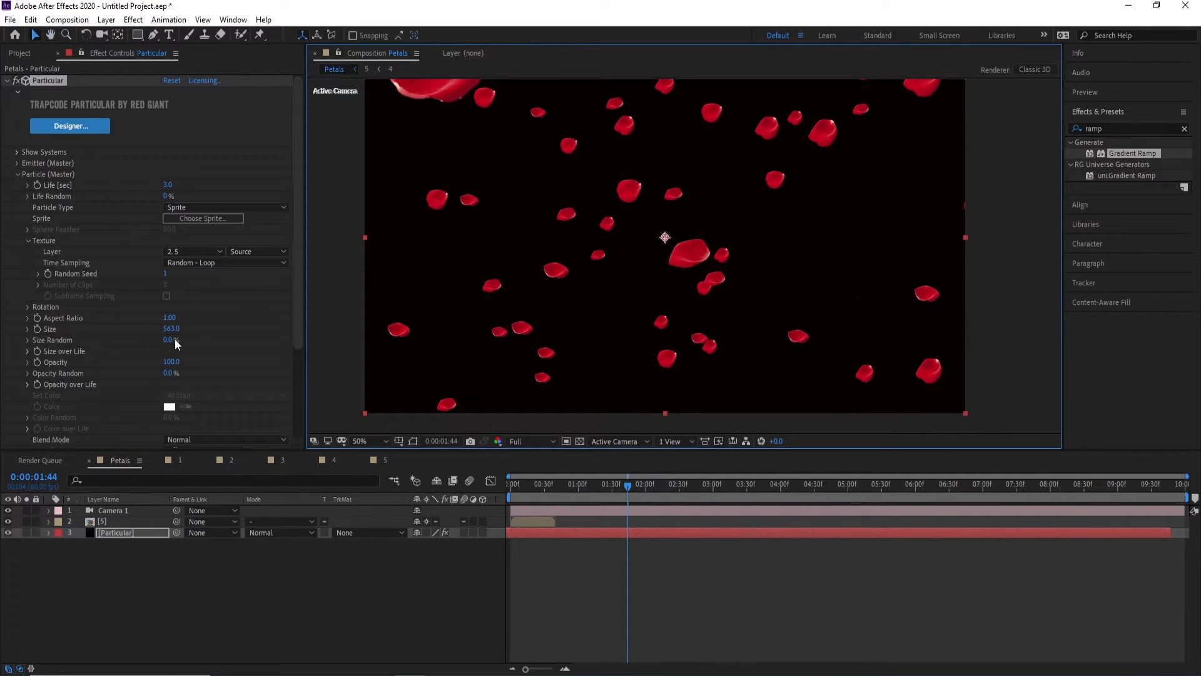
click(196, 266)
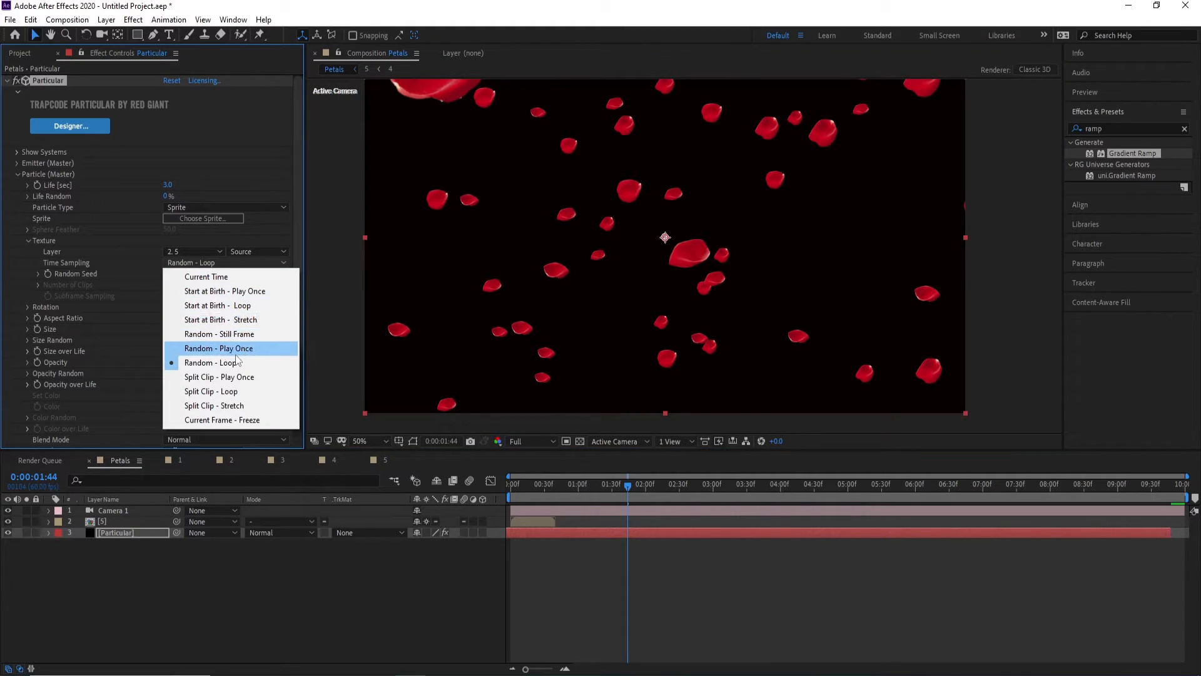
click(227, 335)
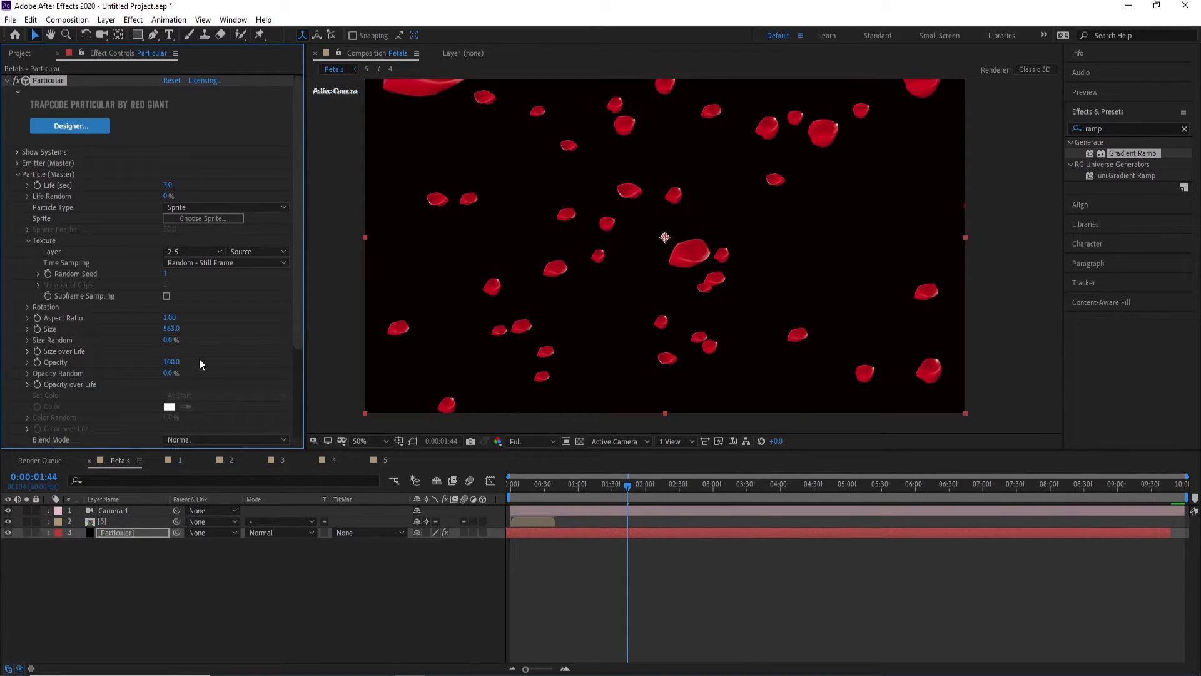
- Set particle Random Rotation to 40, Rotation Speed Z to 0.2, Random Speed Rotate to 1 and Random Speed Distribution to 0.3, and check the motion
drag(297, 302, 298, 347)
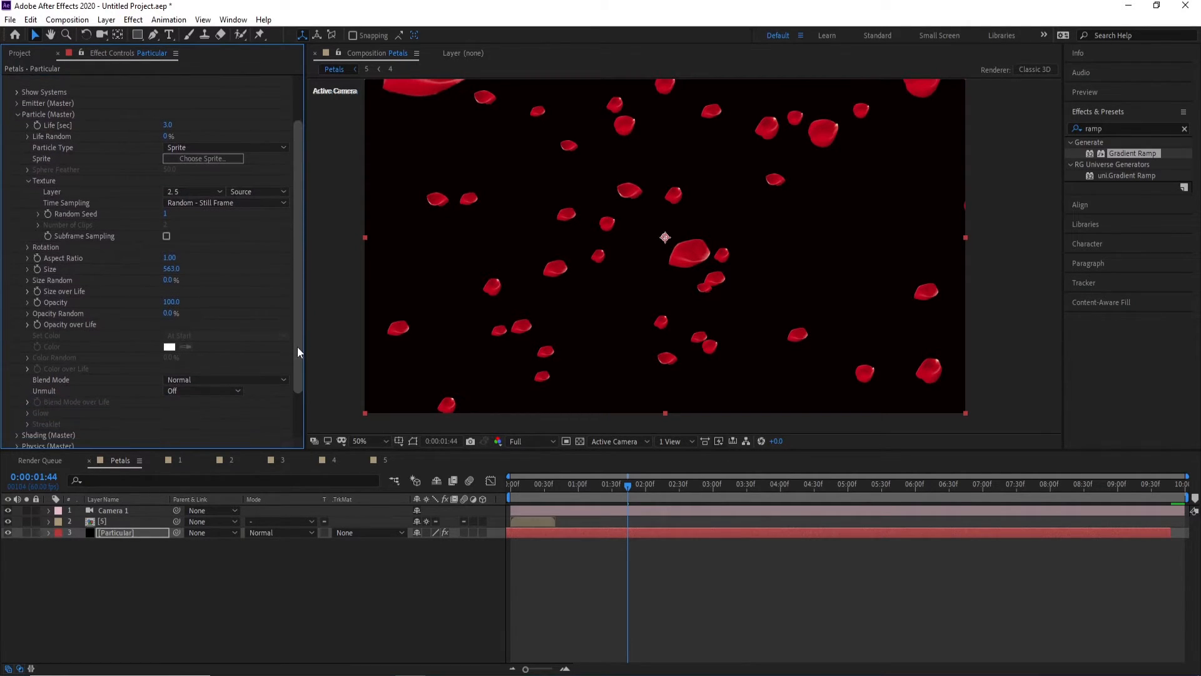
click(27, 248)
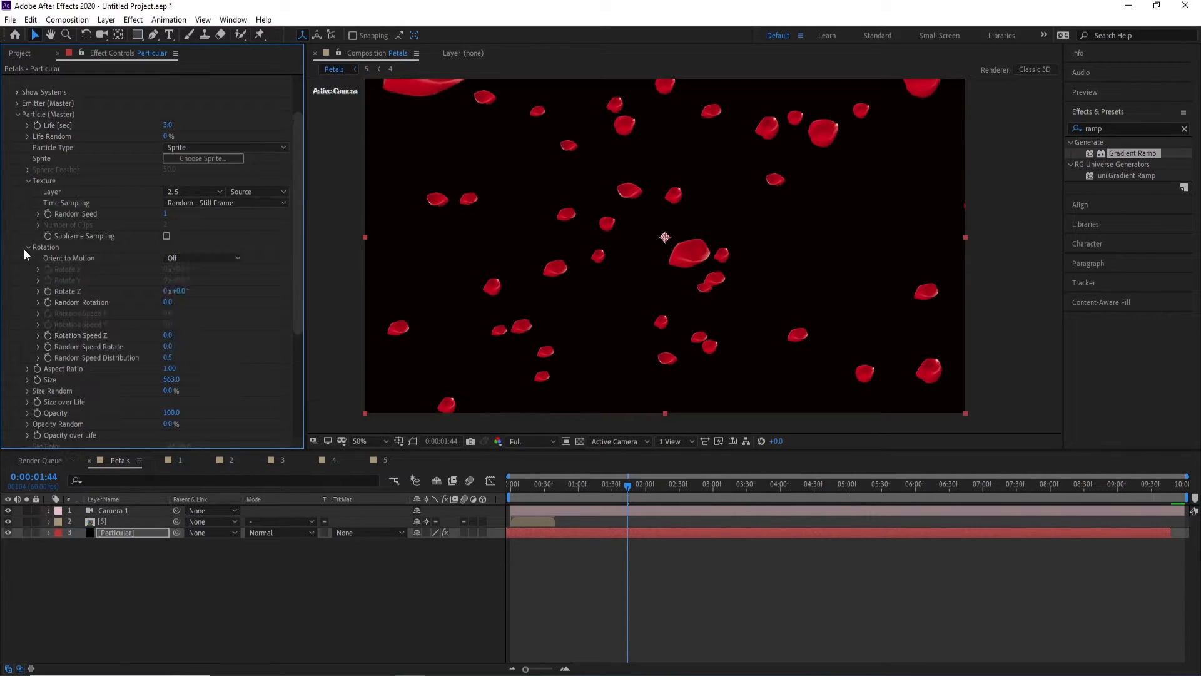
click(167, 302)
text(4)
click(169, 336)
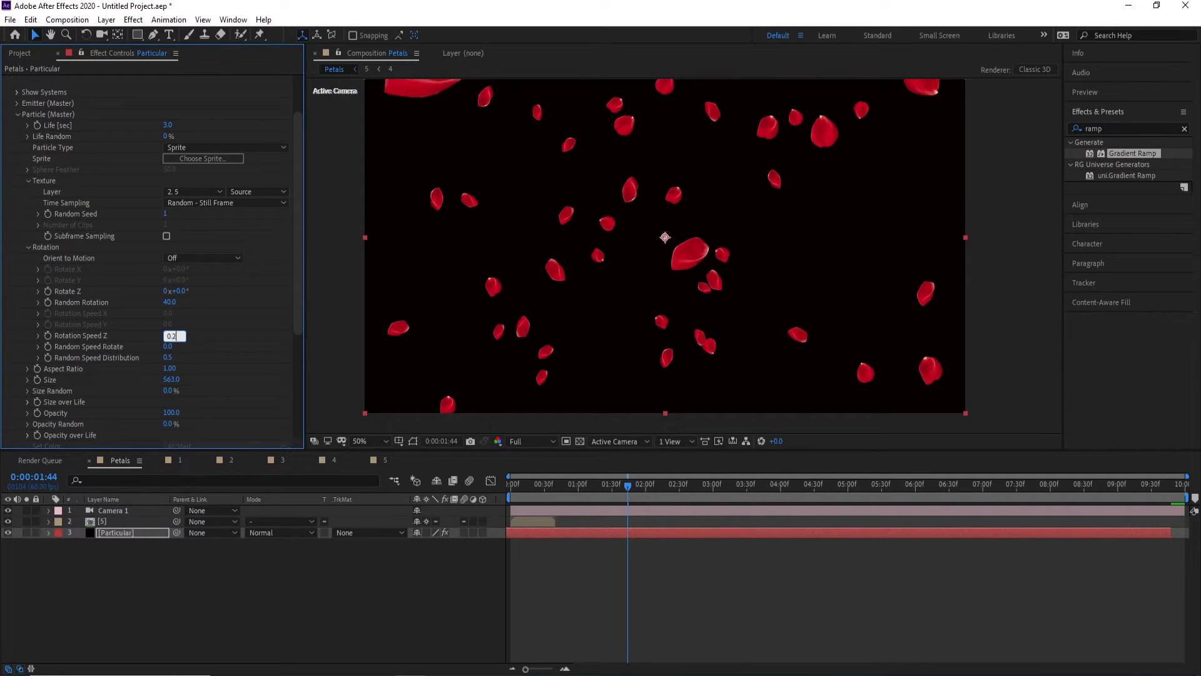
click(169, 347)
text(1)
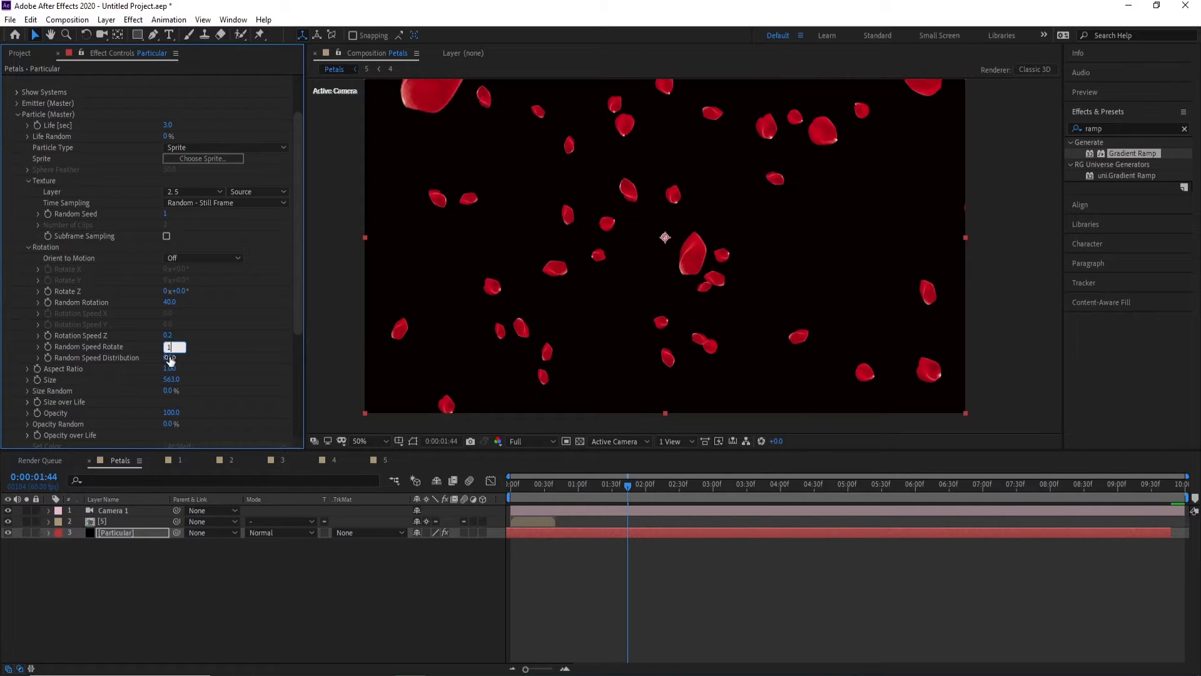
click(168, 358)
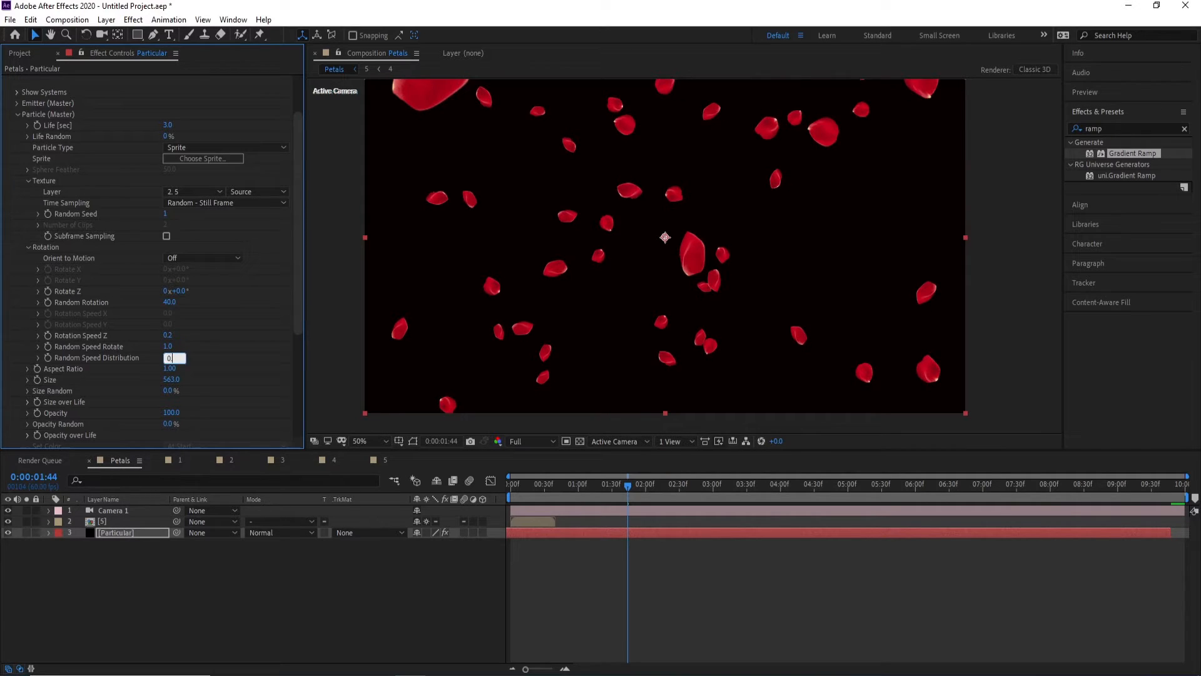
text(0.3)
key(Return)
drag(608, 484, 679, 485)
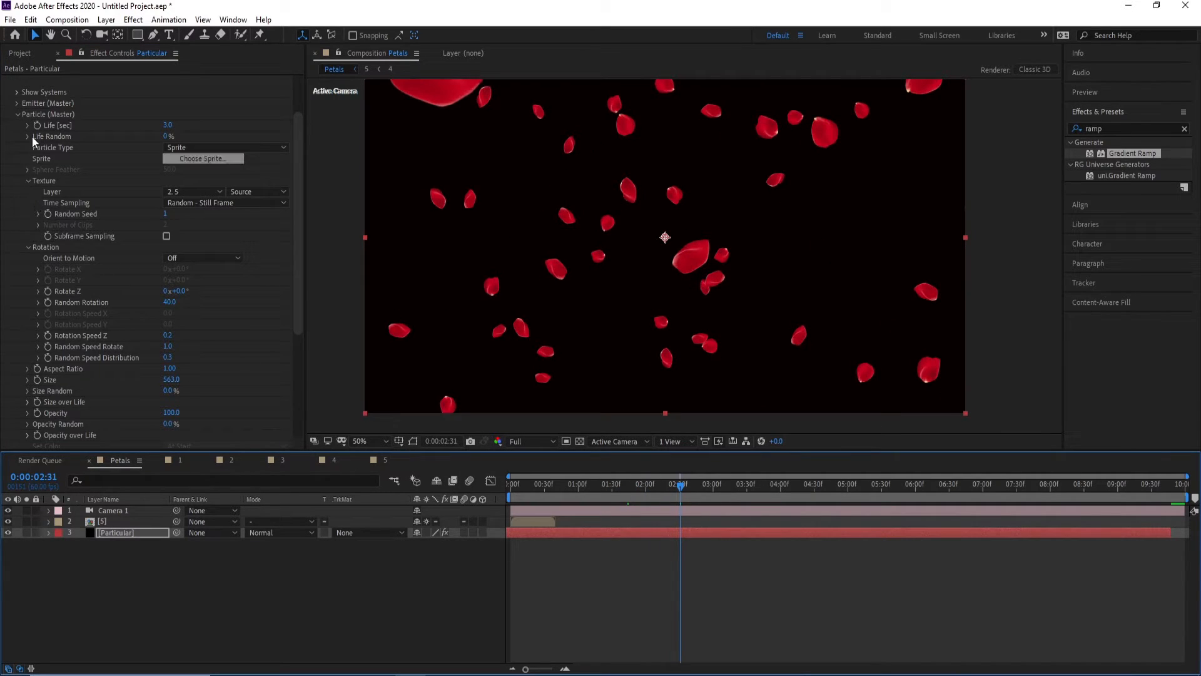
- Set the particle Life to 15 seconds and scrub through the timeline to check the petals
click(40, 115)
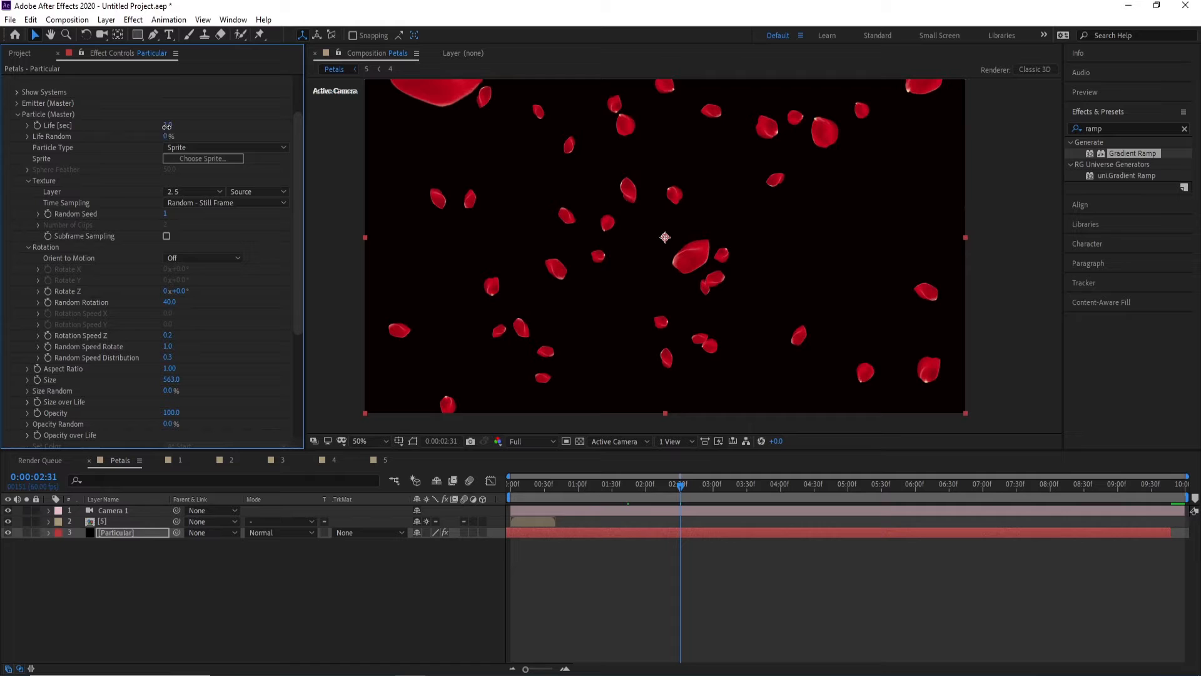
click(167, 126)
text(15)
key(Return)
click(657, 486)
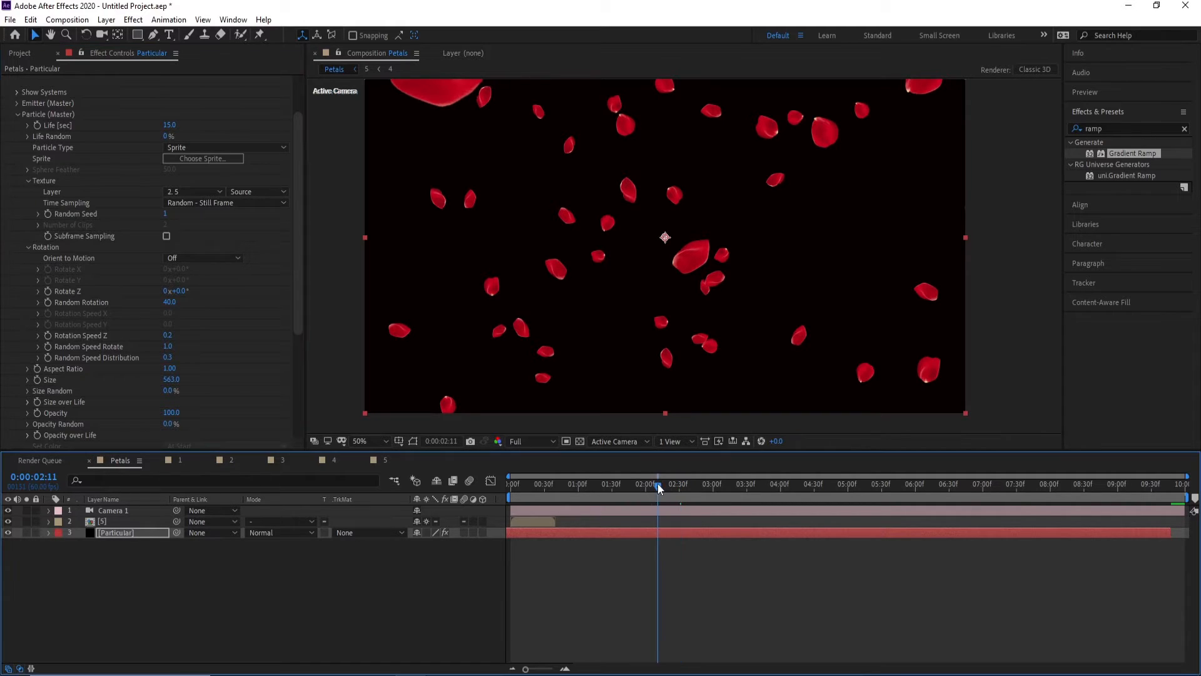
drag(657, 488, 734, 487)
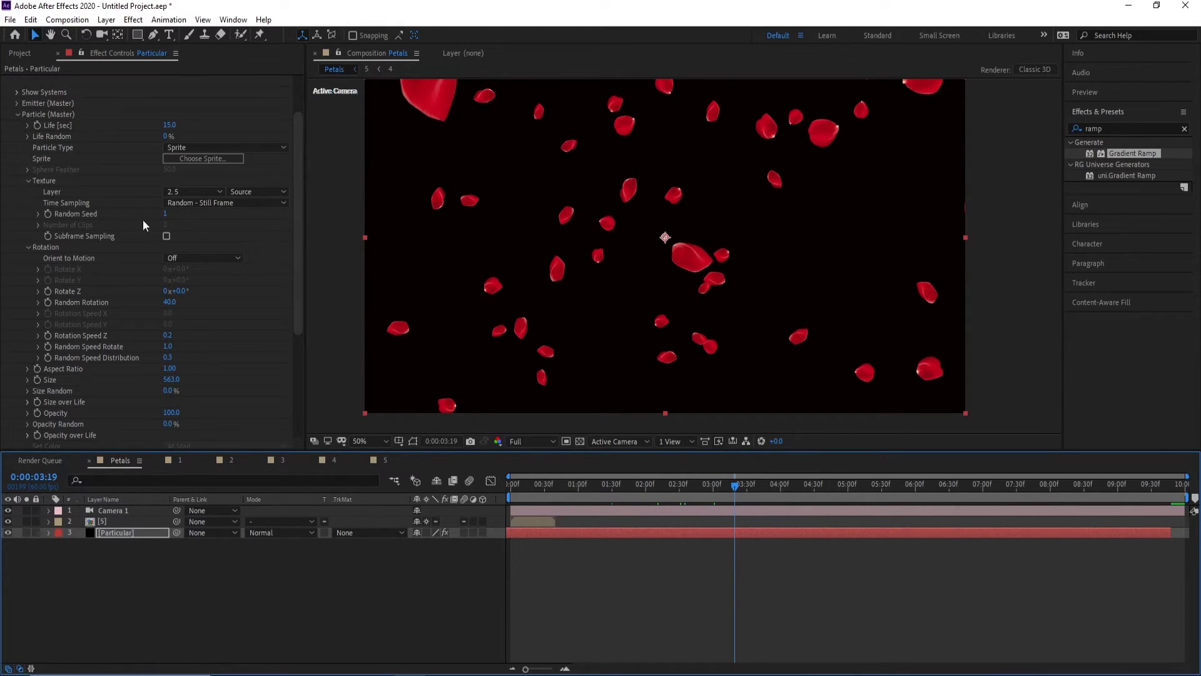
- In Particular's Air physics, set Wind X to 20 and Wind Y to 30
drag(295, 239, 307, 391)
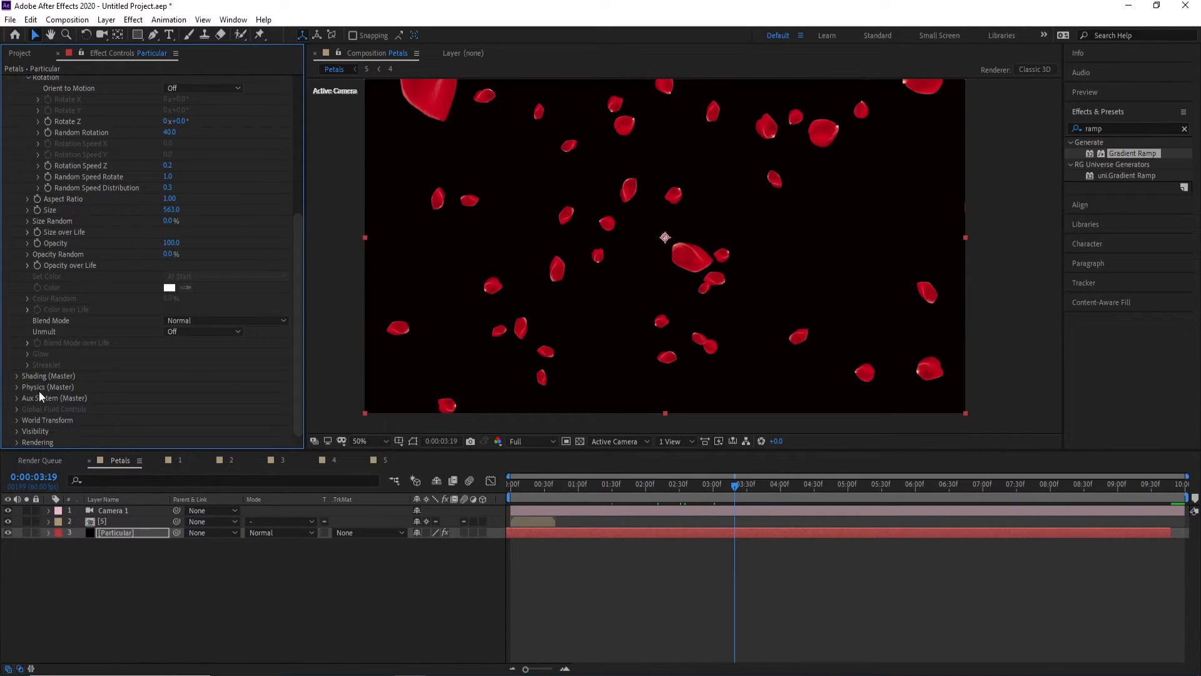
click(17, 388)
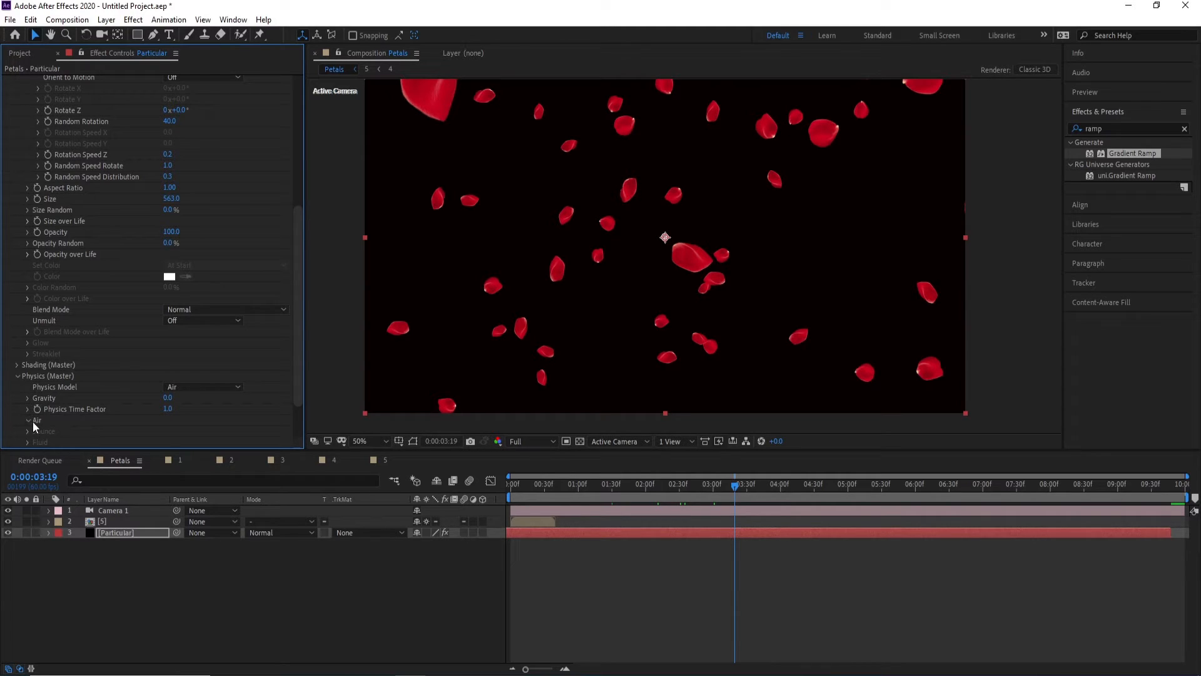
drag(299, 302, 279, 328)
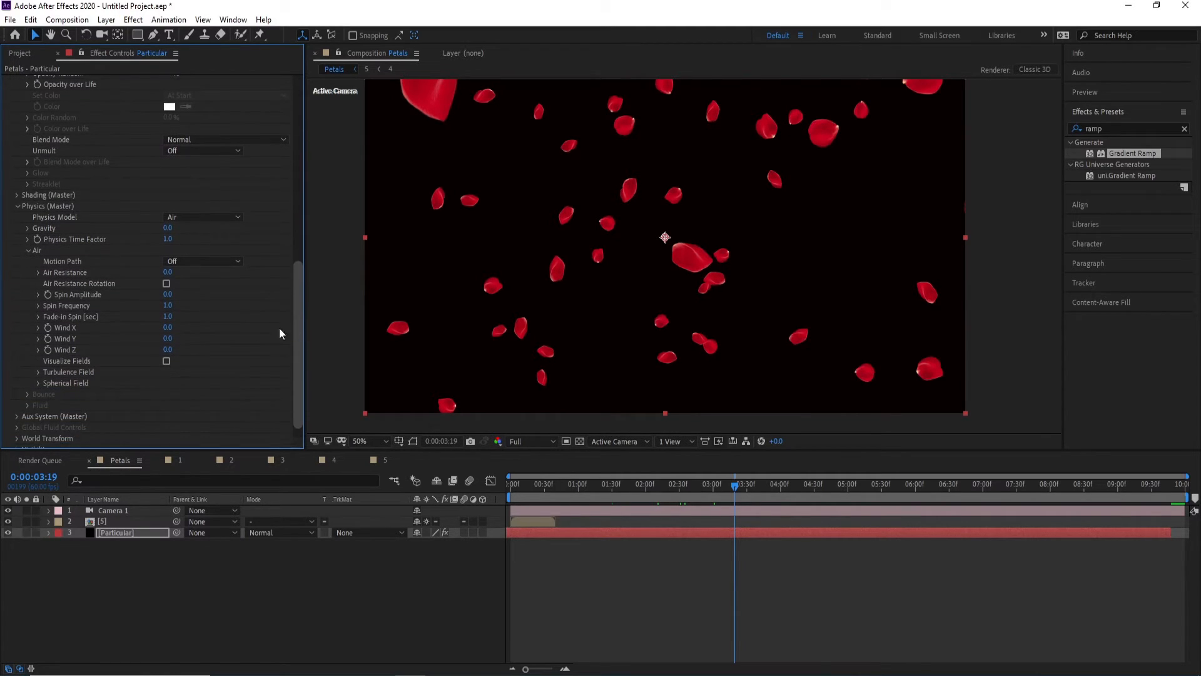
click(169, 328)
text(2)
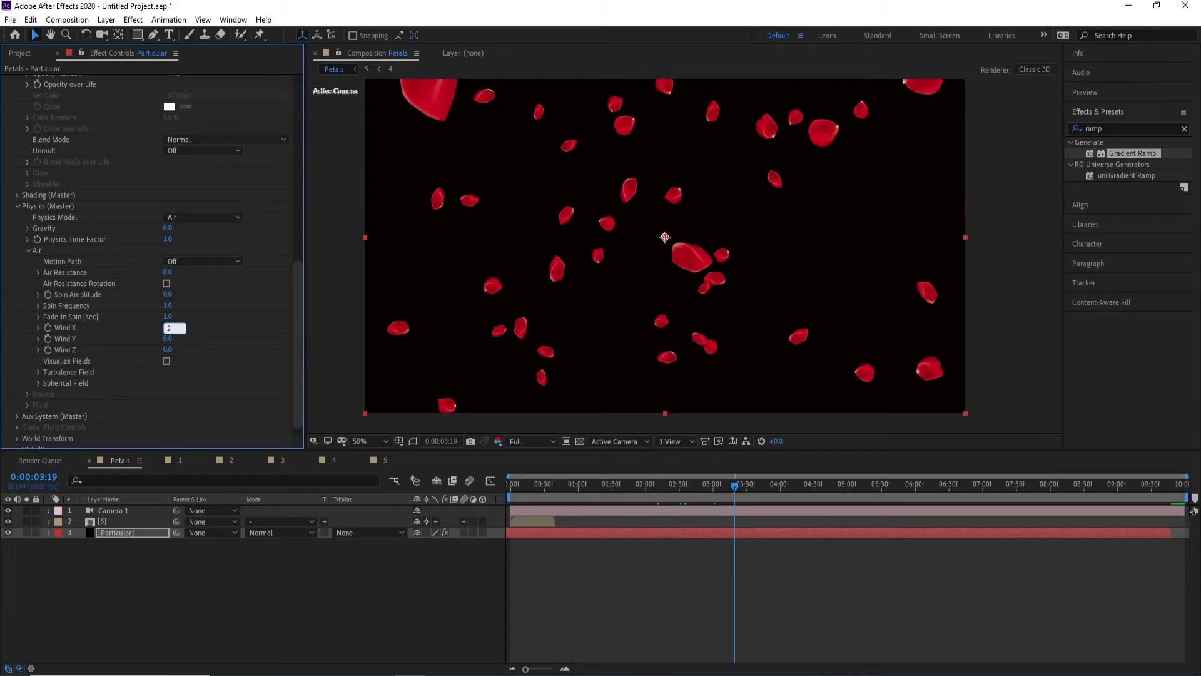
text(0)
click(170, 339)
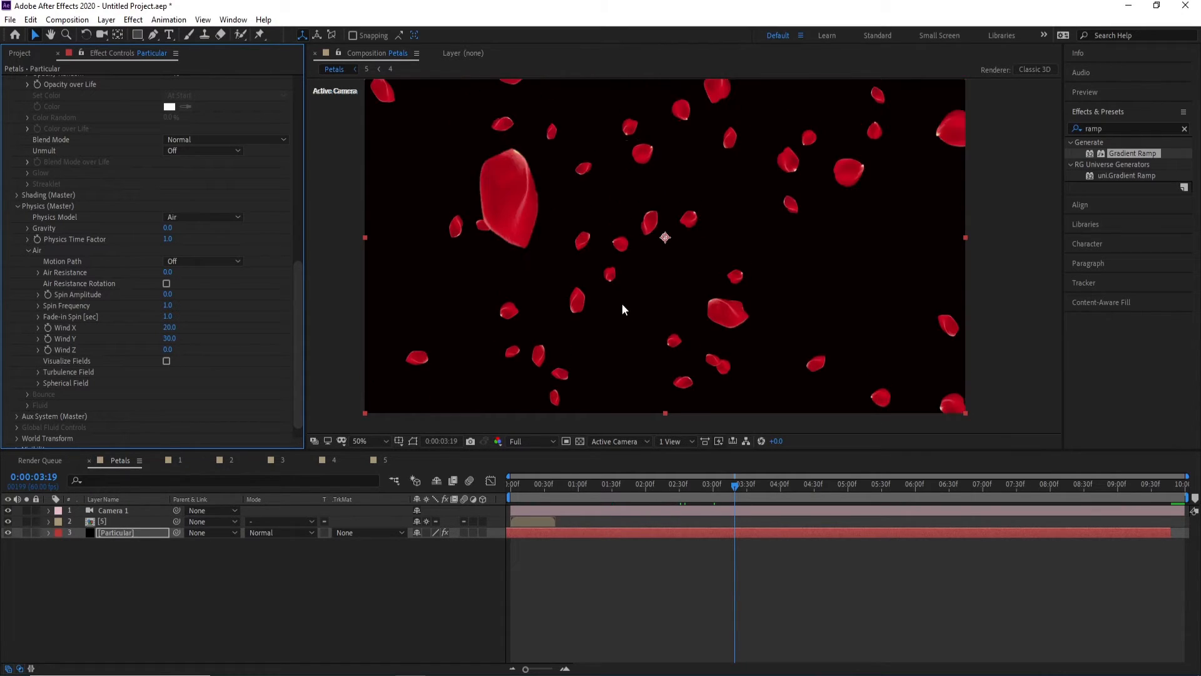
- Increase Wind X to 41 while viewing the whole composition frame
key(comma)
drag(628, 311, 605, 321)
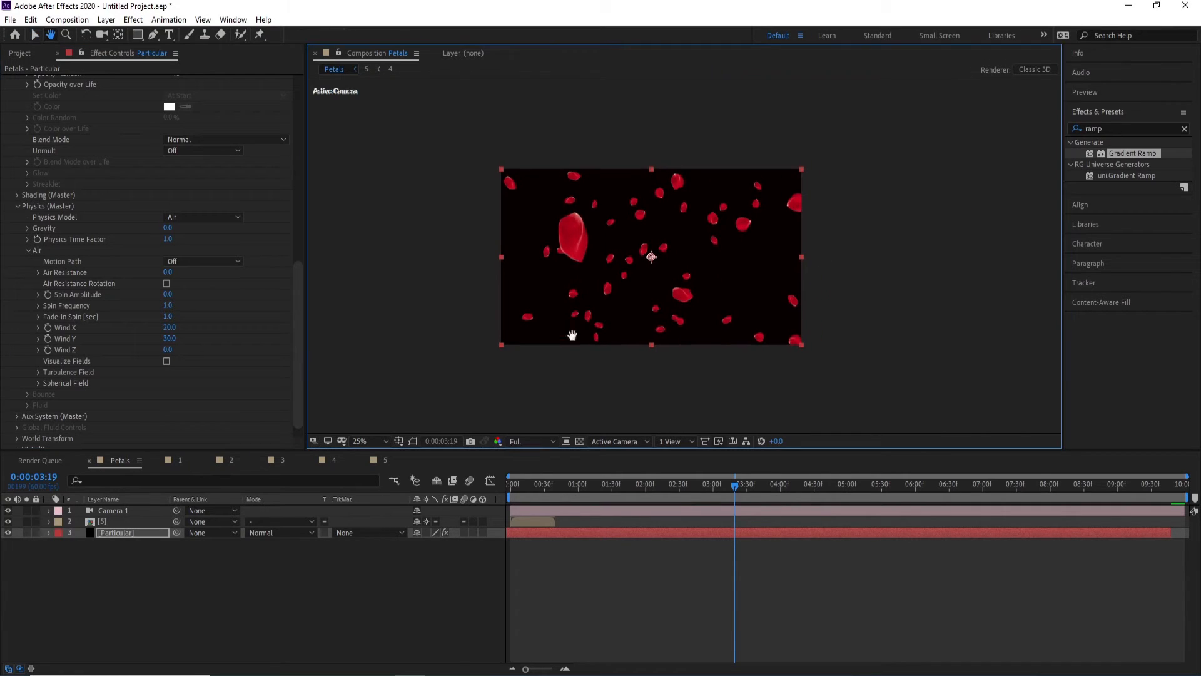
drag(171, 328, 184, 328)
- Lower the preview resolution to Third and play the petal animation from the start
drag(531, 482, 508, 486)
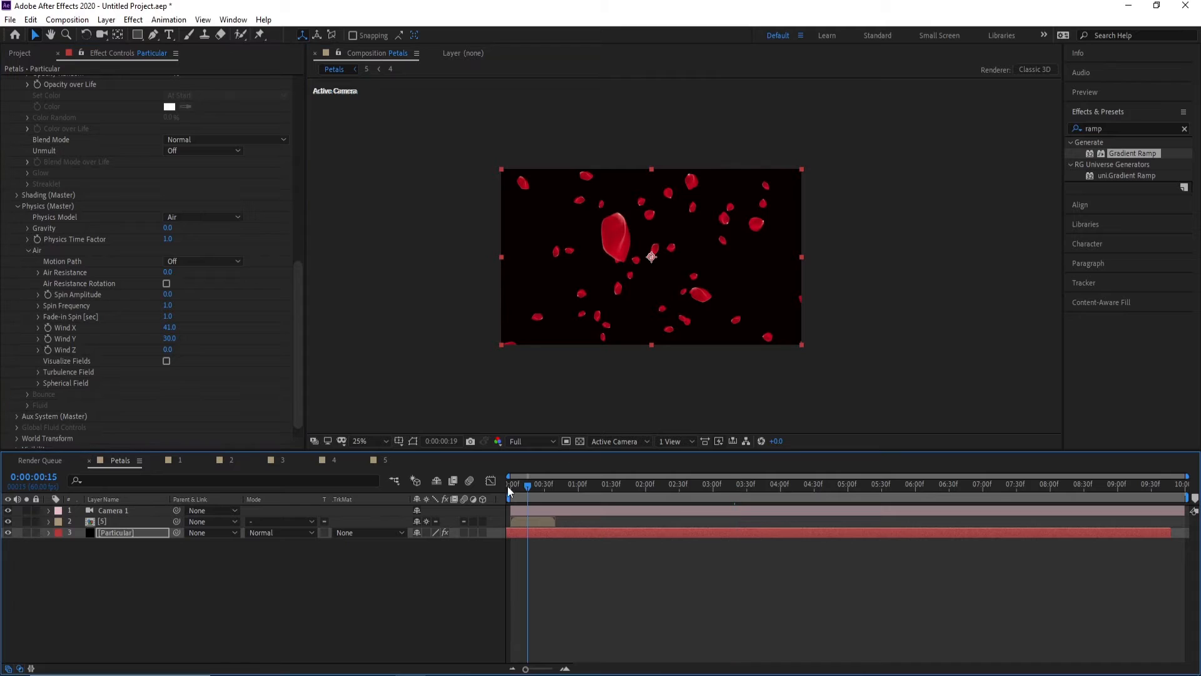
click(516, 443)
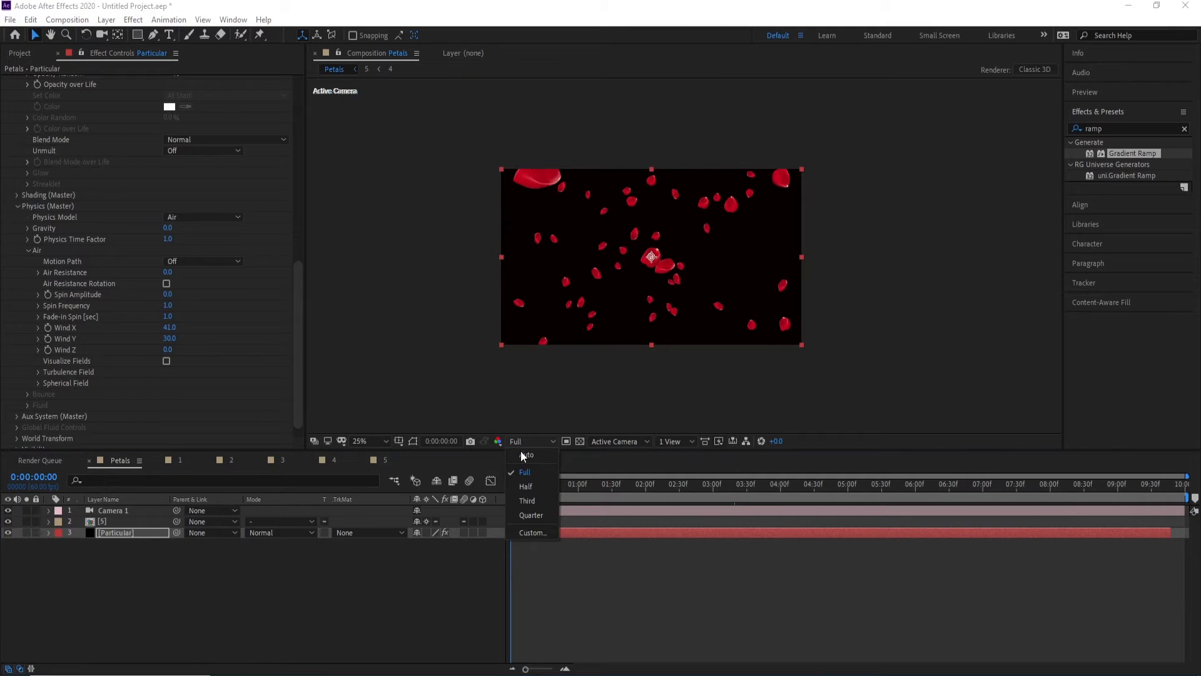
click(529, 501)
key(space)
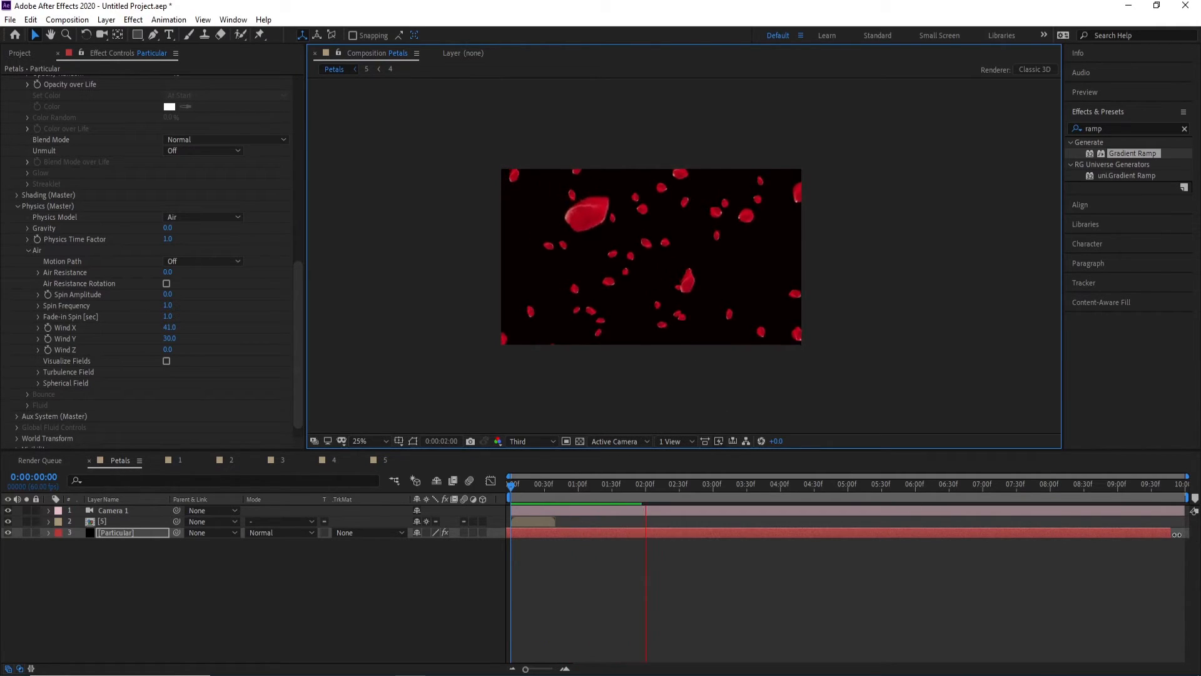
- Extend the Particular layer's out point to the end of the composition and replay the animation from the start
drag(1176, 535, 1187, 535)
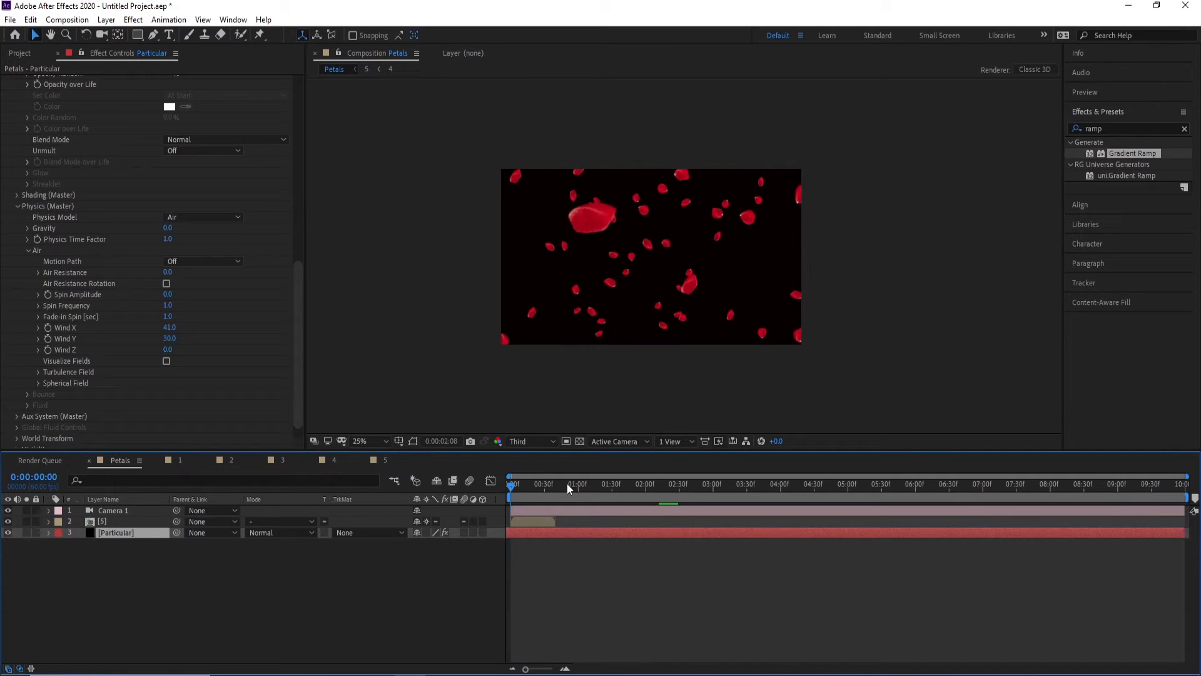
click(507, 490)
key(space)
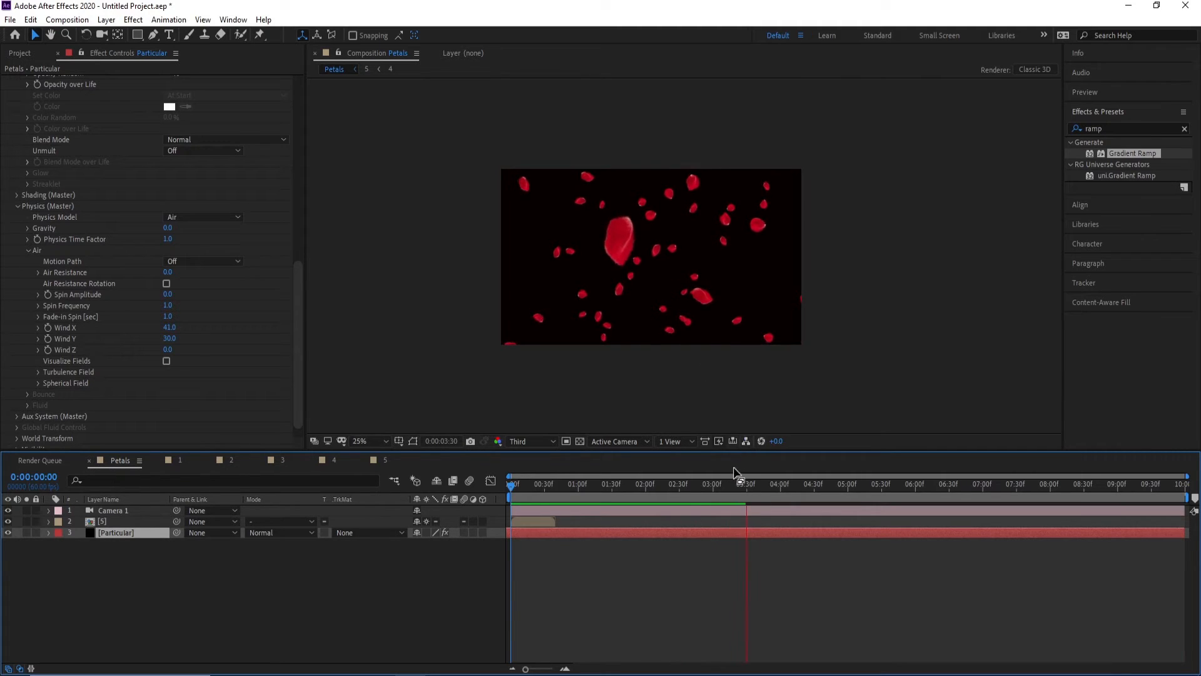
click(754, 486)
click(593, 486)
click(508, 487)
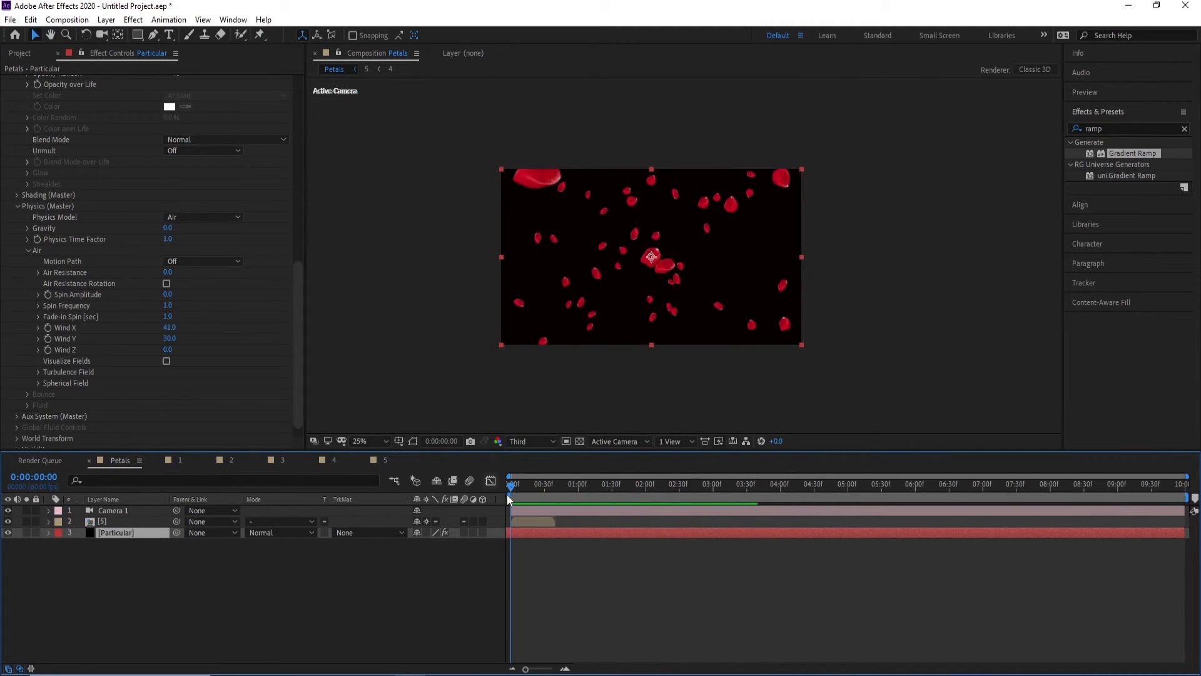
key(space)
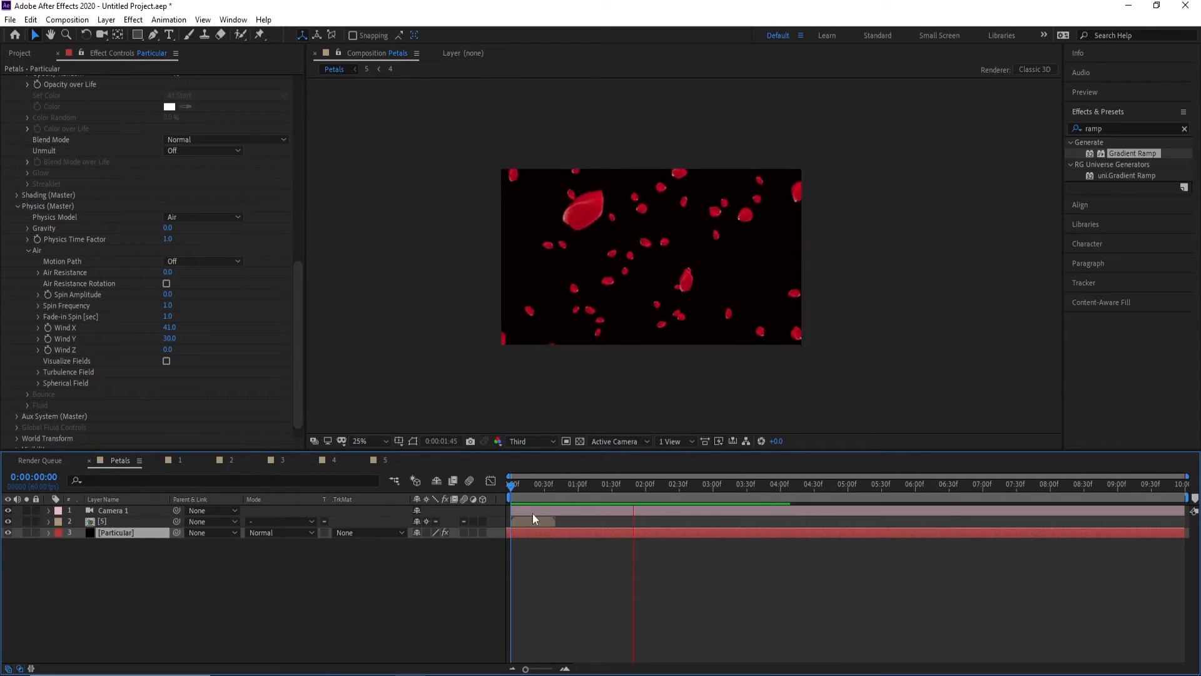
- Hide the petal texture layer 5 and preview the animation from the beginning
click(530, 522)
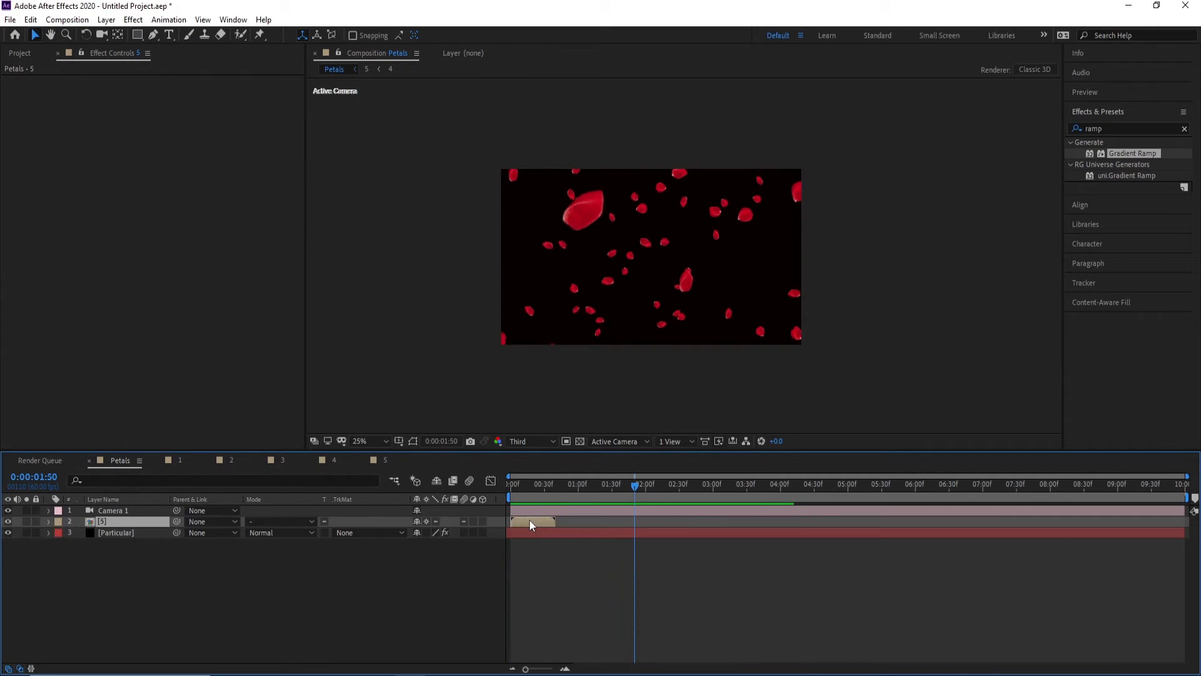
click(8, 521)
click(513, 485)
key(space)
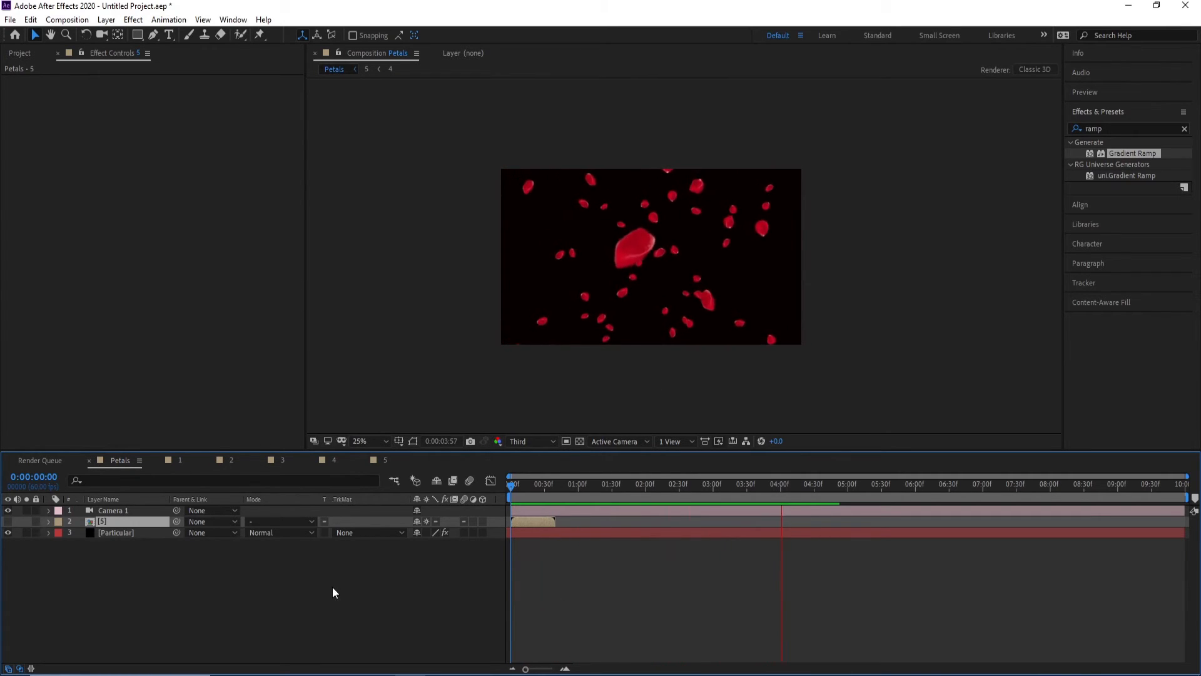
key(space)
- Create a new black solid named BG at composition size and place it beneath the Particular layer
click(109, 20)
mouse_move(122, 34)
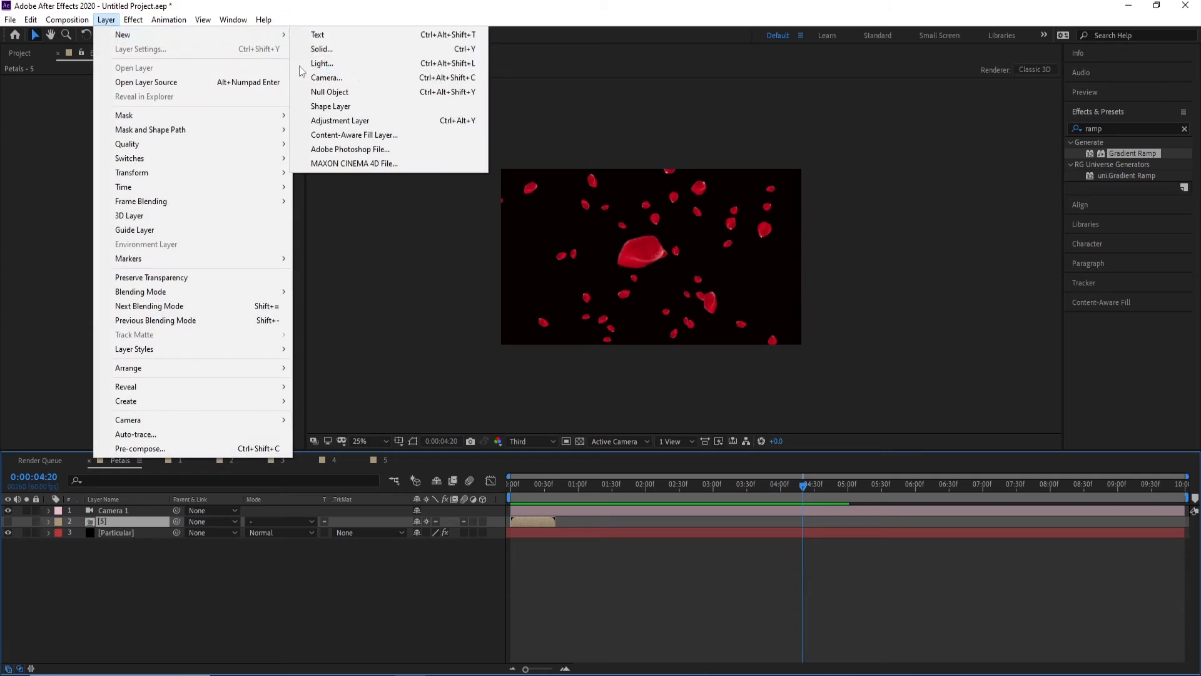
click(322, 45)
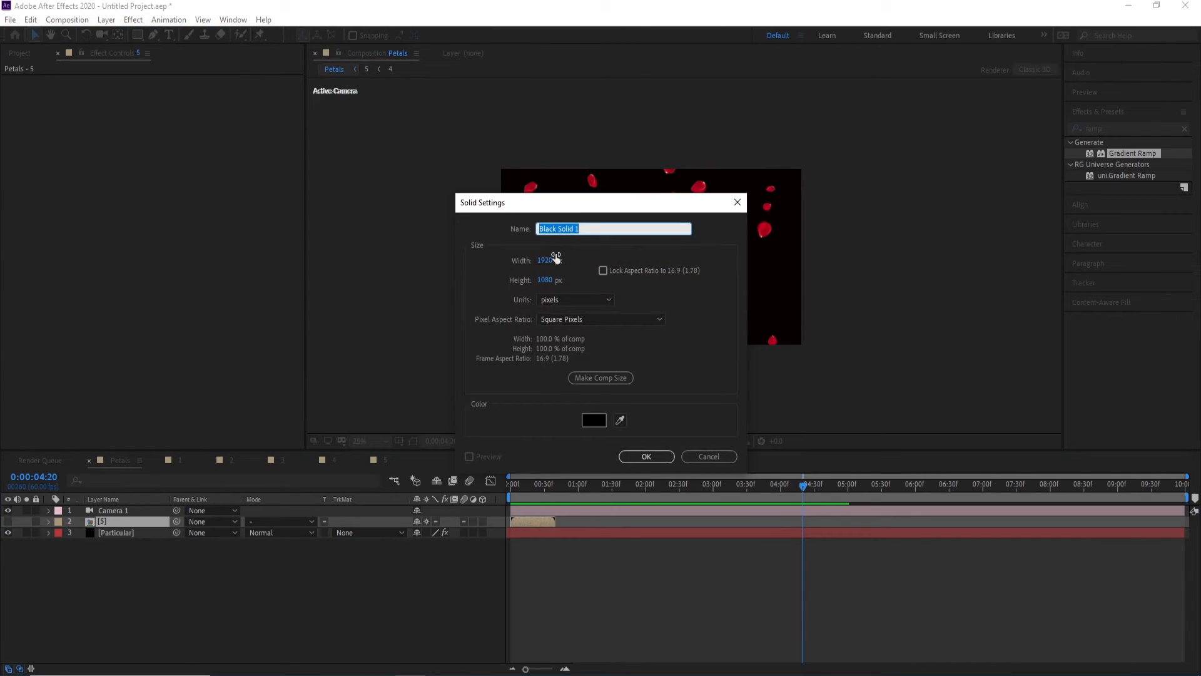
text(BG)
key(Return)
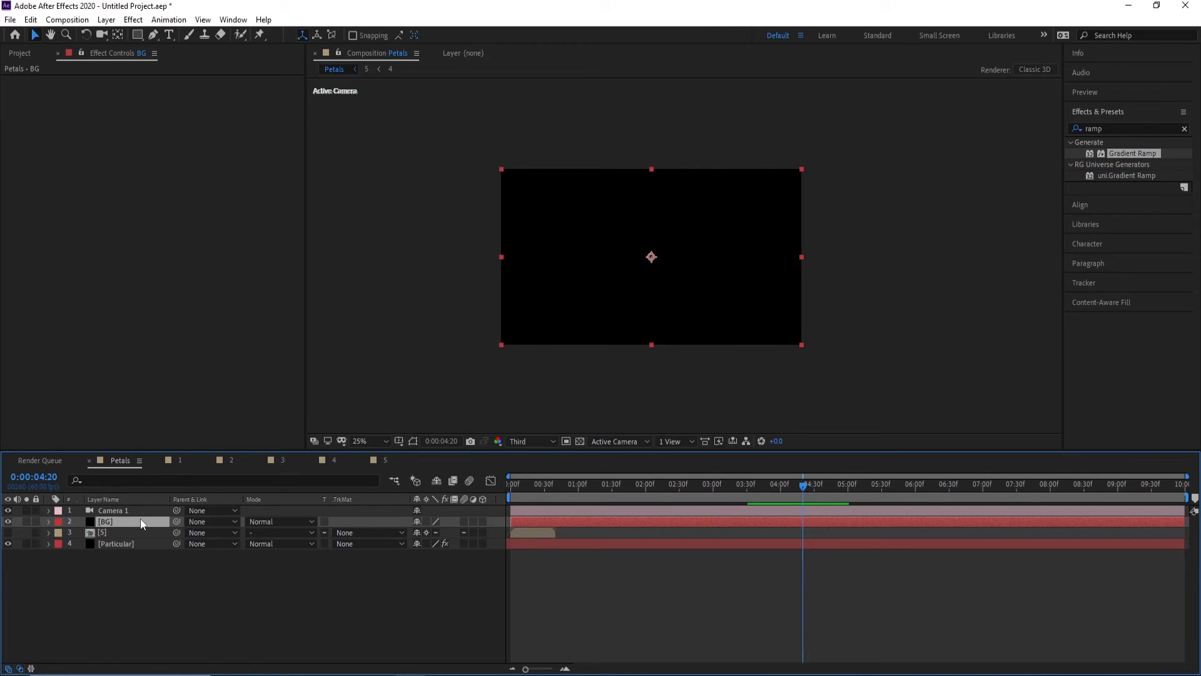
drag(119, 521, 129, 553)
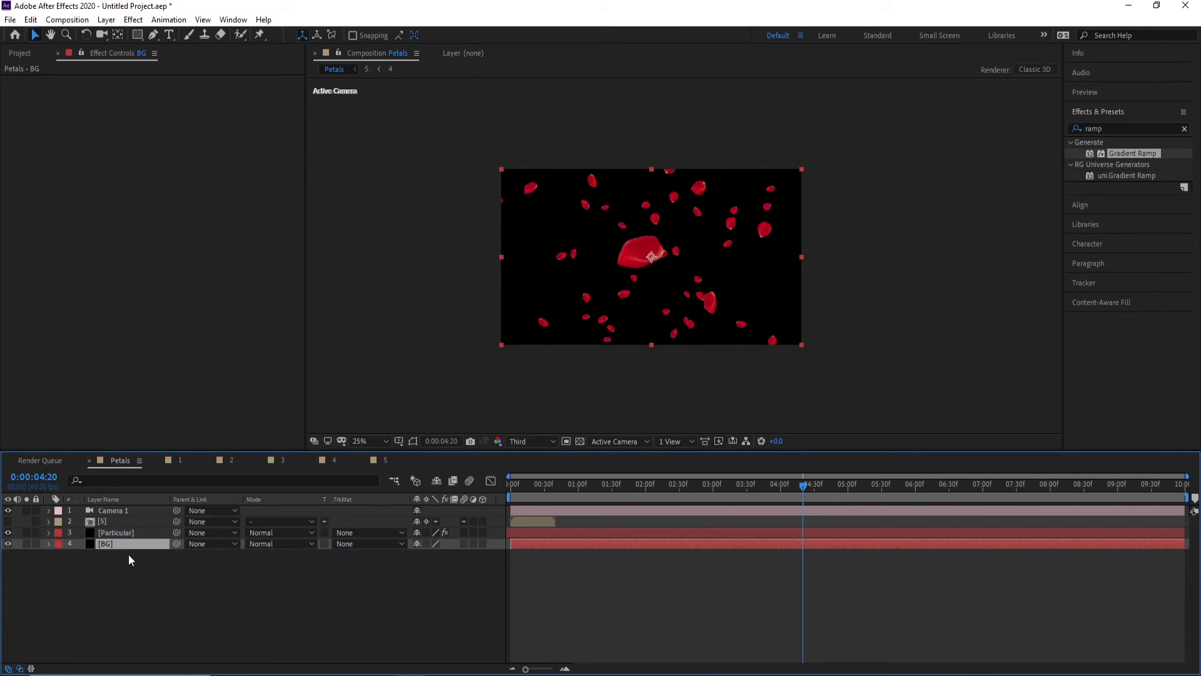
- Search the effects for "ramp" and apply Gradient Ramp to the BG layer
click(1124, 155)
key(BackSpace)
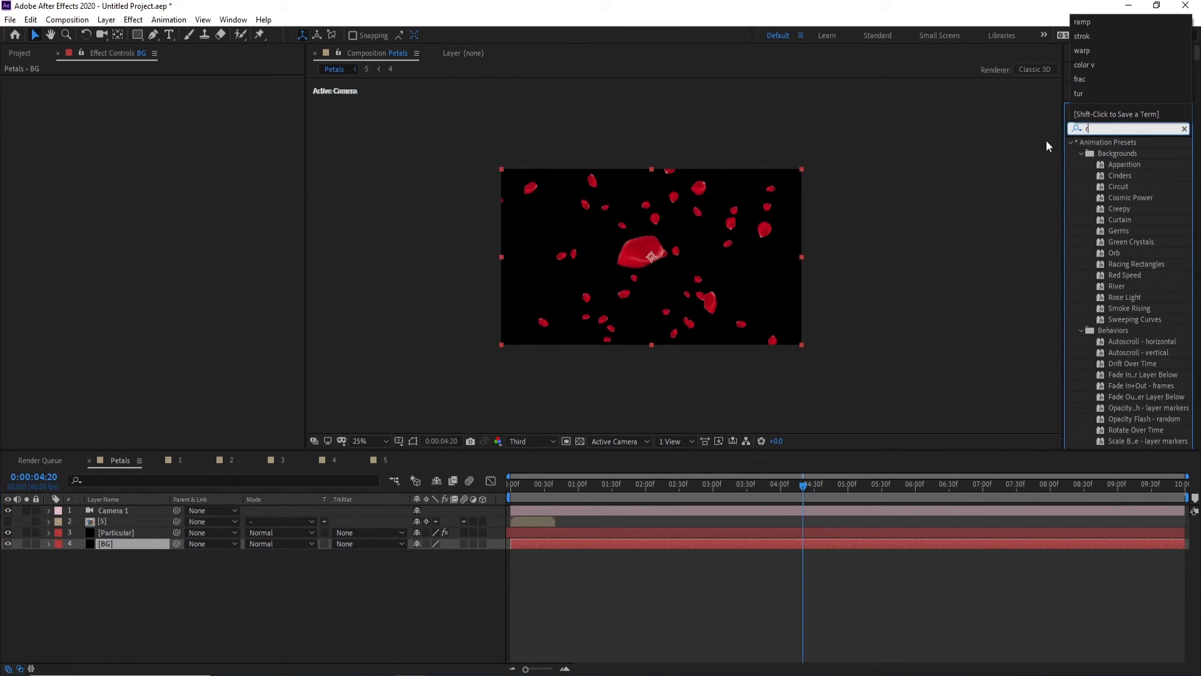
text(ramp)
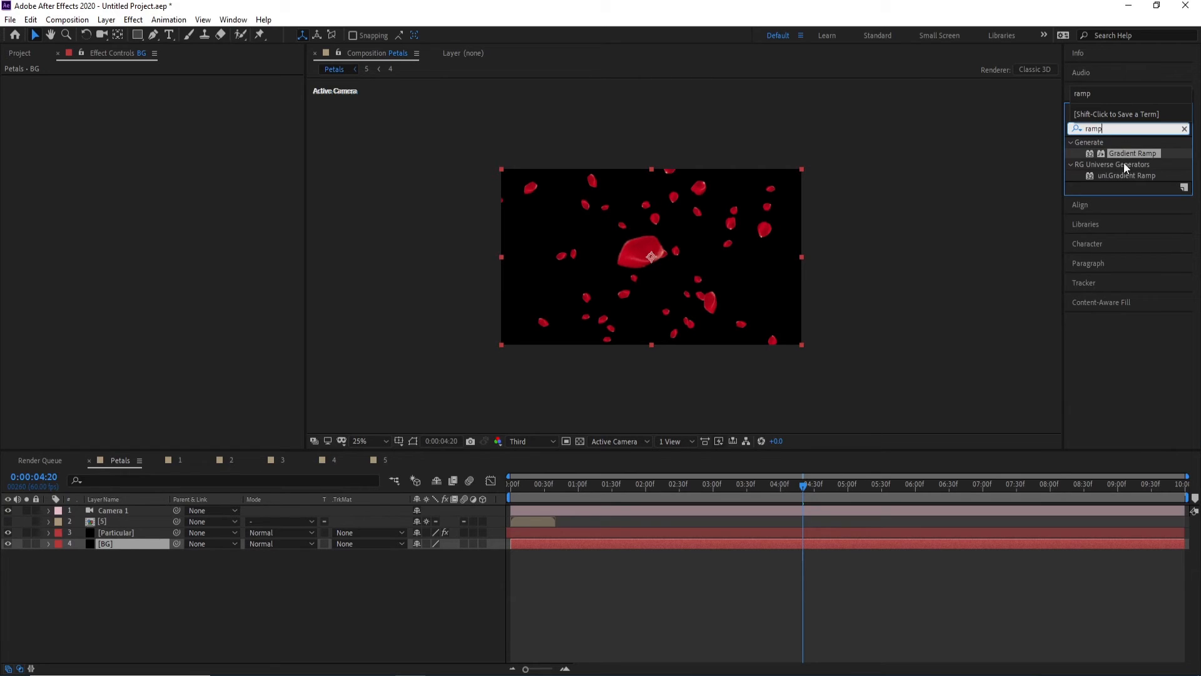
drag(1123, 156, 144, 544)
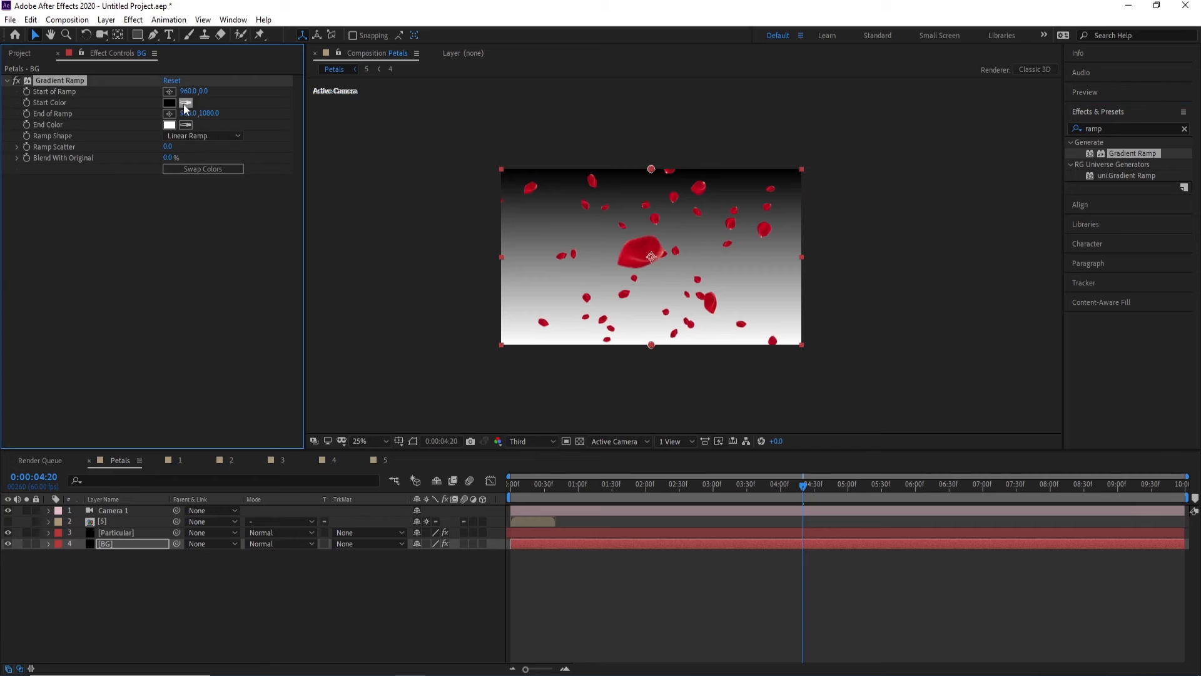
- Set the Gradient Ramp's start color on the BG layer to pink FF69DD
click(169, 103)
drag(289, 247, 290, 213)
drag(252, 193, 209, 186)
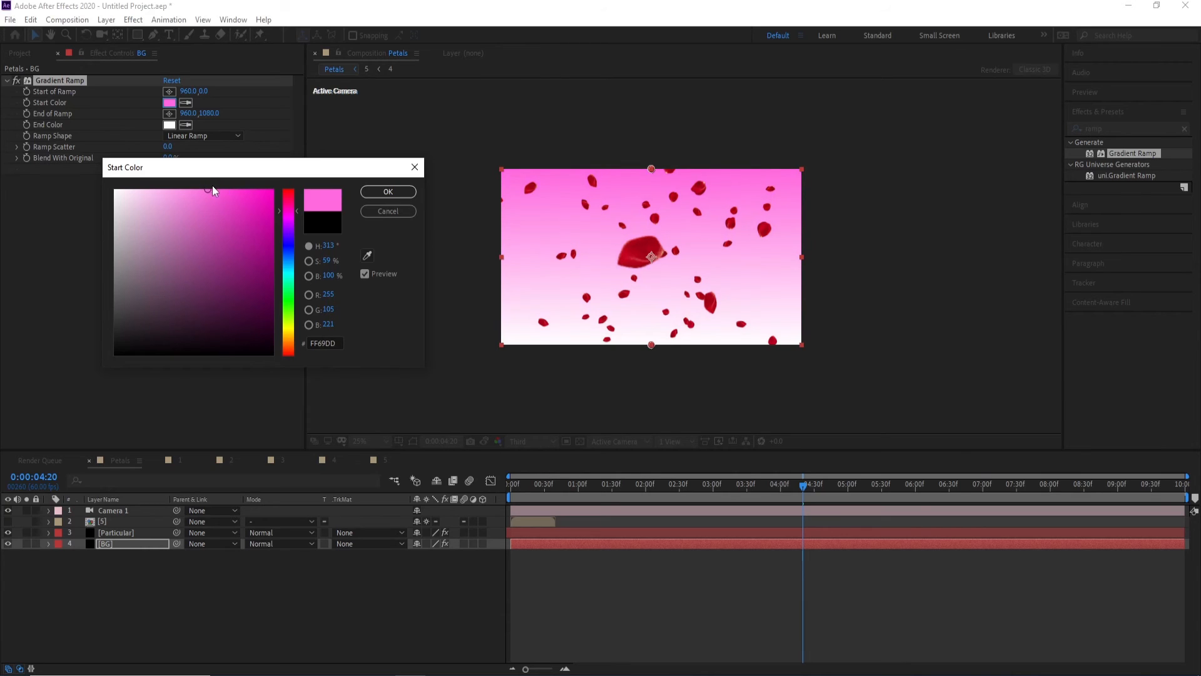
click(388, 192)
- Set the Gradient Ramp's end color on the BG layer to violet 8B62FF
click(169, 124)
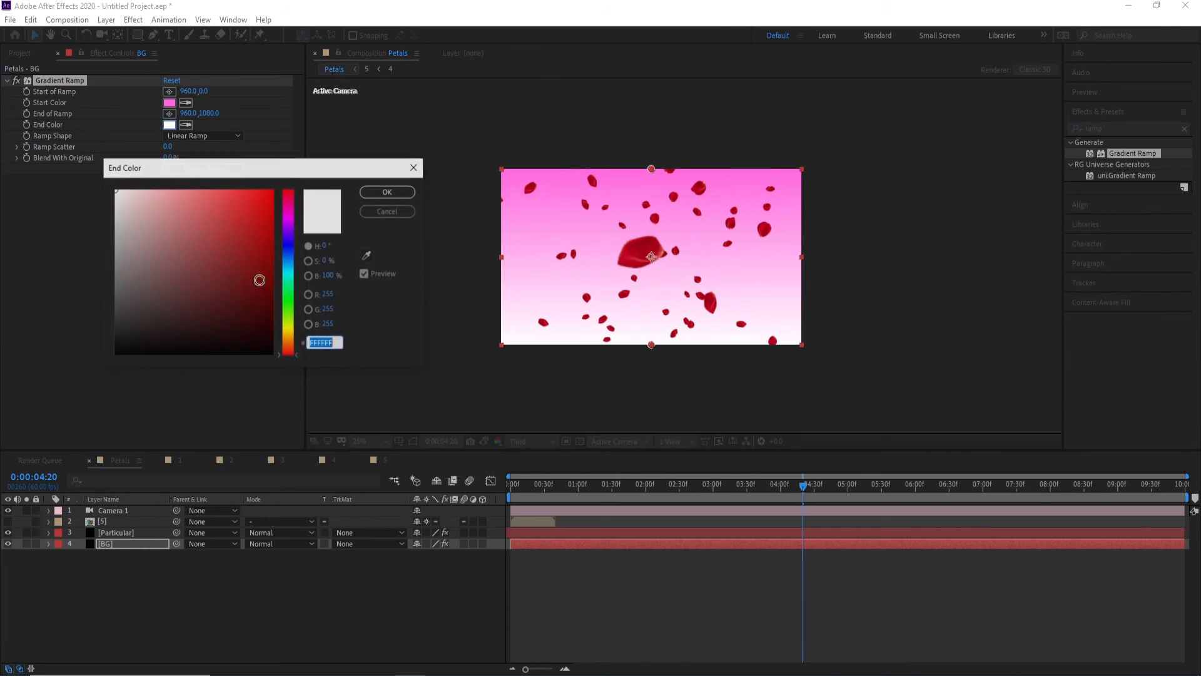
drag(291, 245, 289, 238)
mouse_move(267, 194)
mouse_down()
mouse_move(202, 190)
mouse_move(212, 186)
mouse_up()
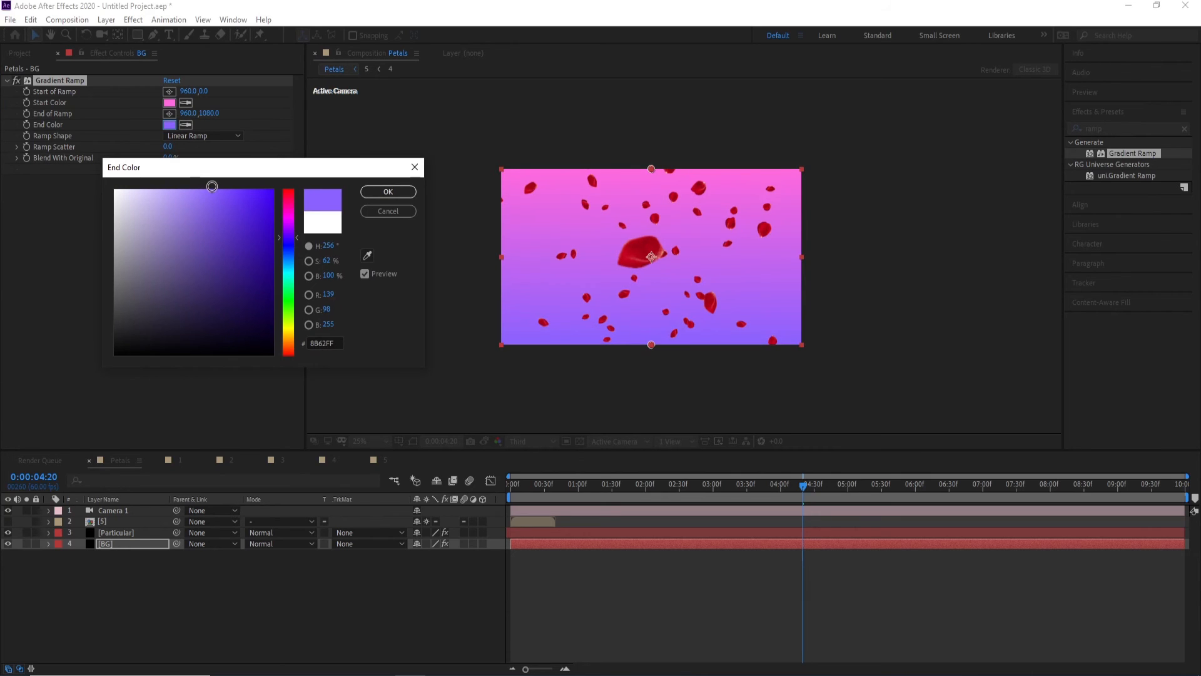
click(387, 192)
- Return to the start of the composition and preview the petals over the gradient background
drag(566, 486, 422, 511)
click(341, 604)
key(space)
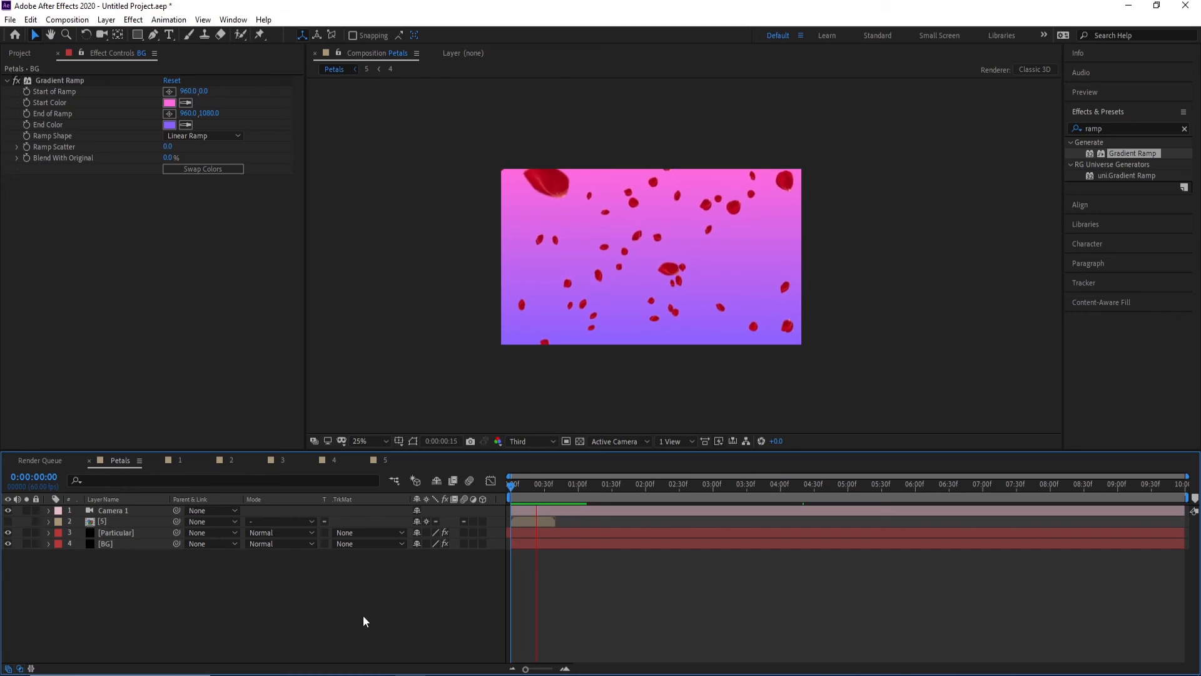